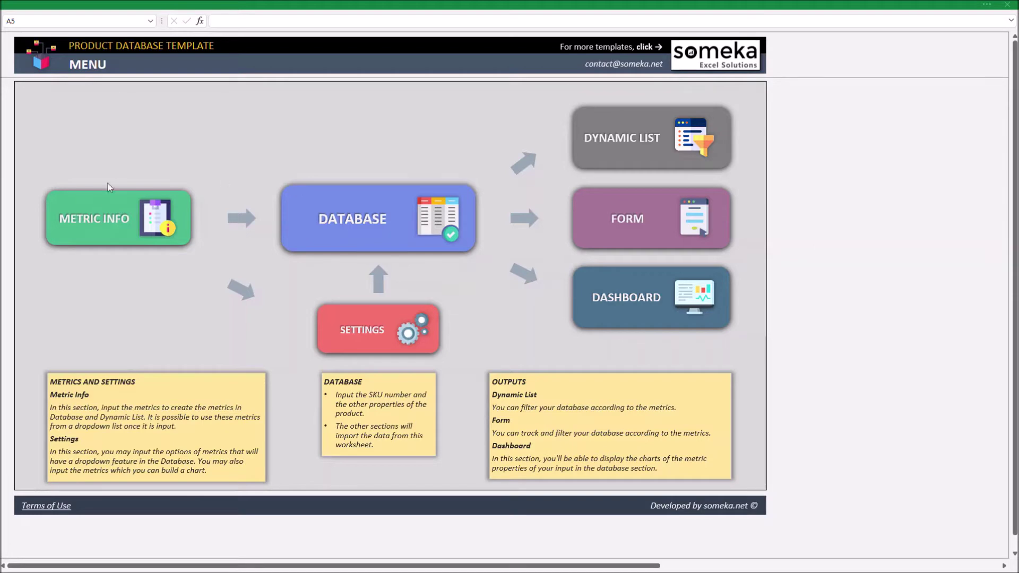
- Open the Metric Info sheet listing Category, Origin and price metrics with descriptions
left_click(108, 218)
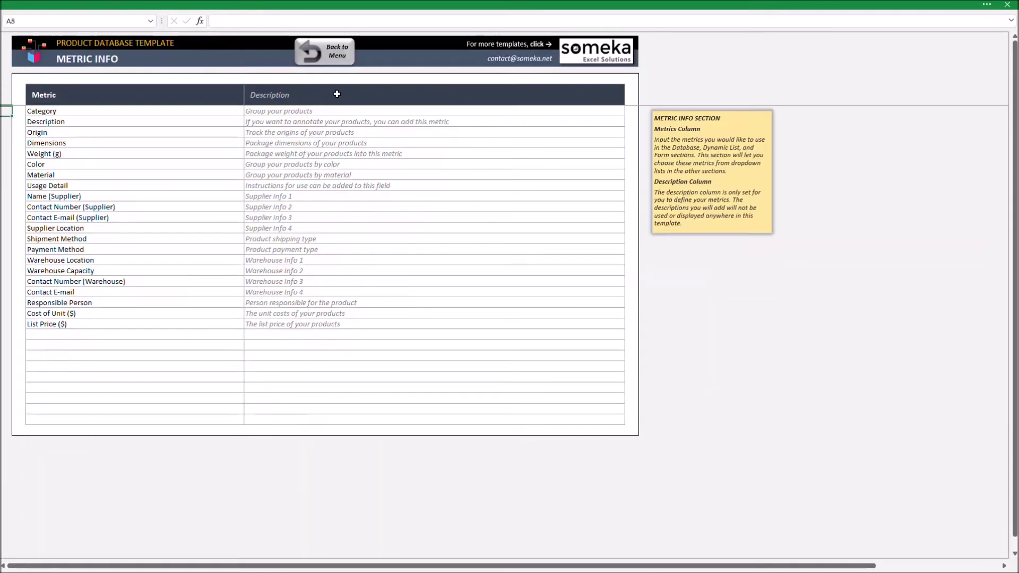
left_click(341, 55)
left_click(361, 327)
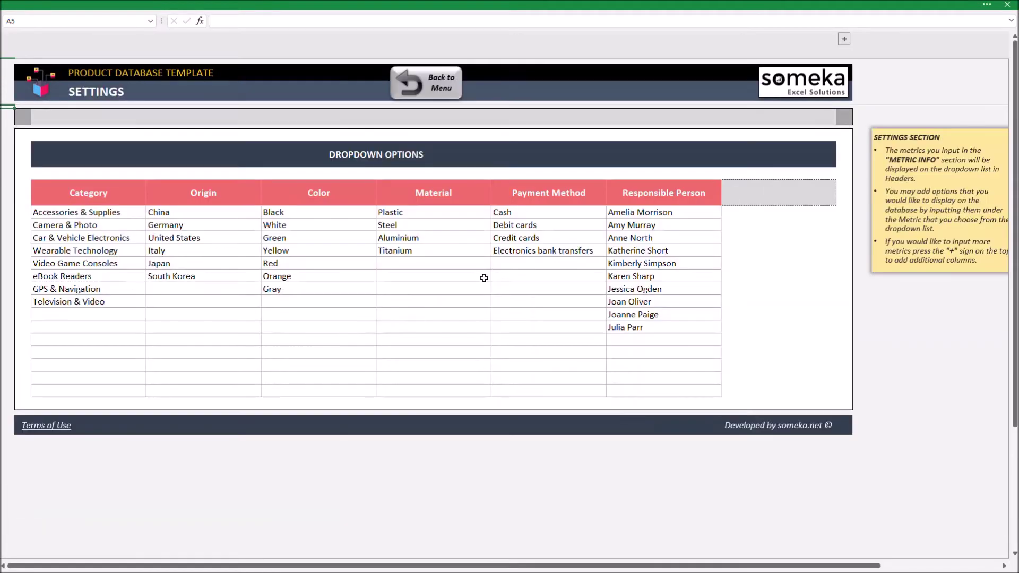
left_click(438, 88)
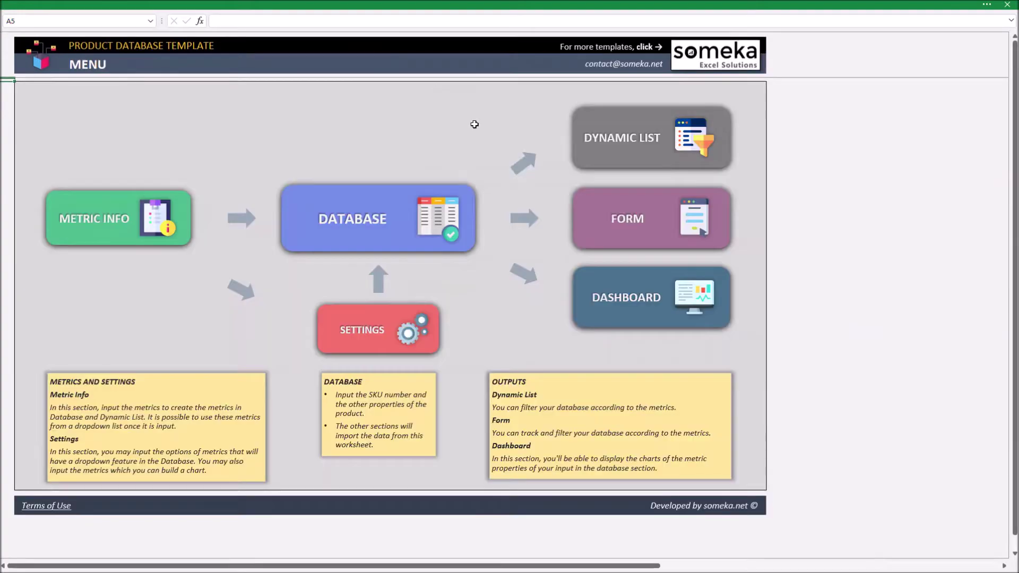
left_click(391, 220)
left_click(555, 53)
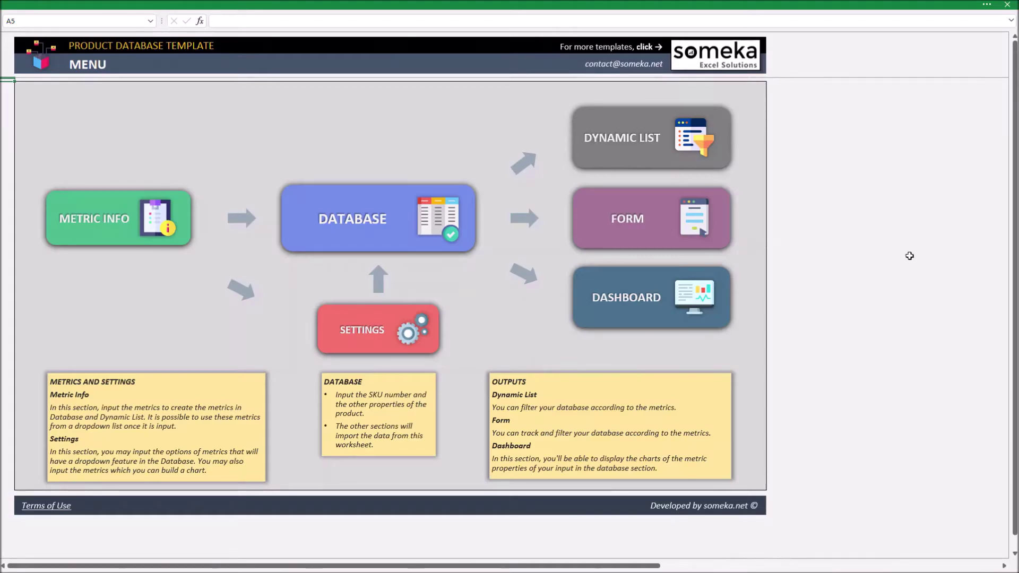
left_click(656, 153)
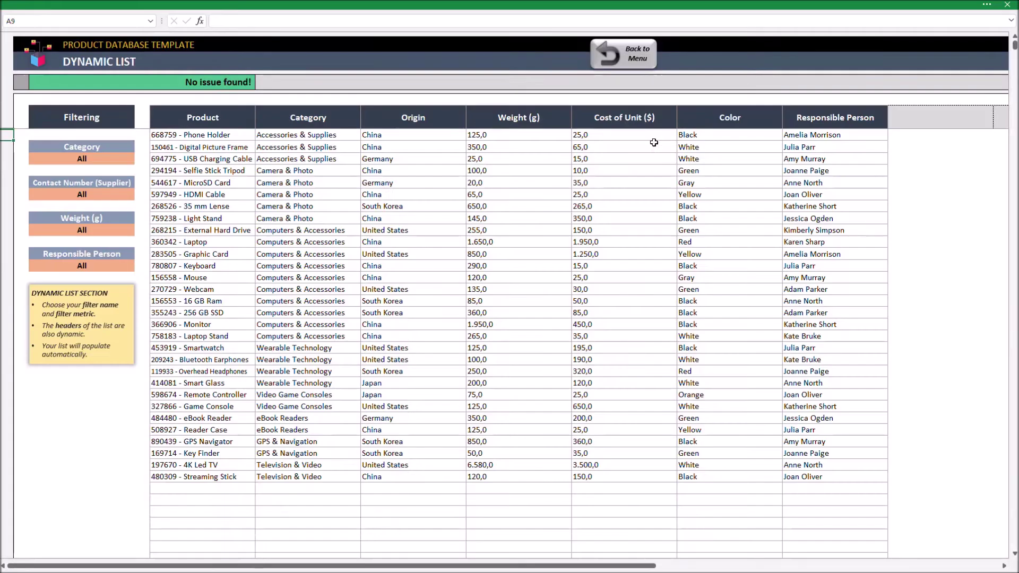
left_click(637, 61)
left_click(648, 212)
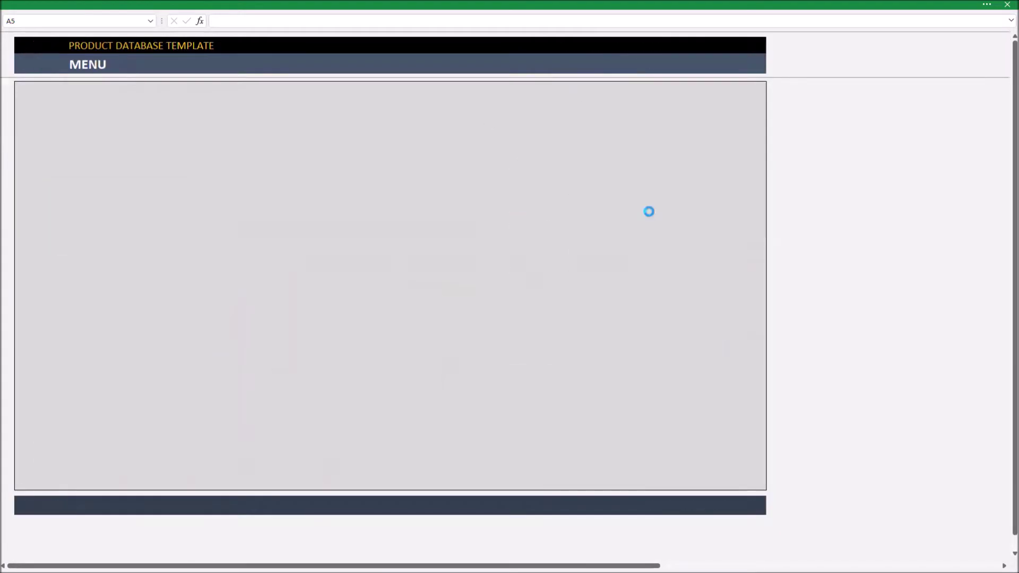
left_click(411, 51)
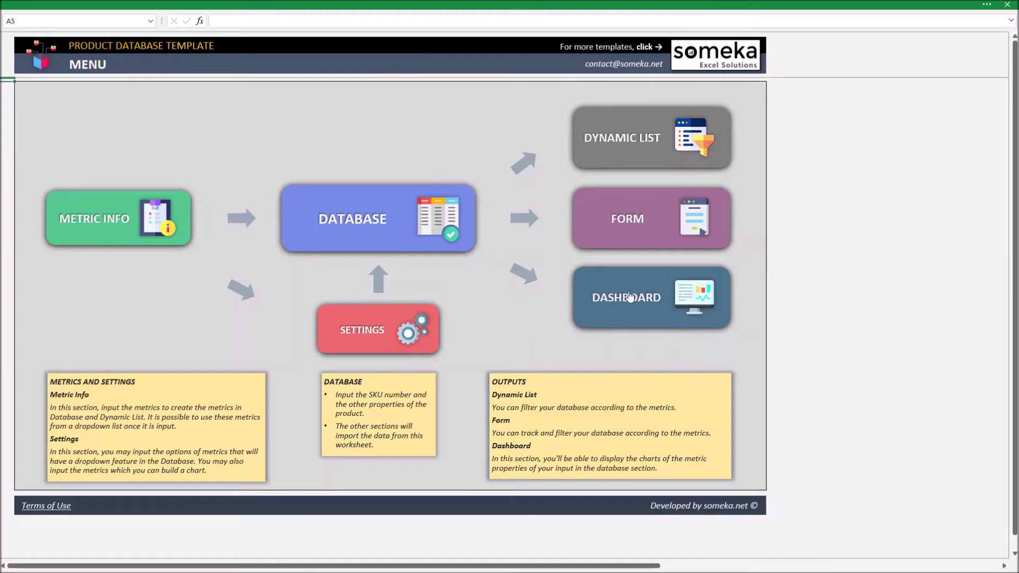
left_click(629, 294)
left_click(471, 59)
left_click(107, 212)
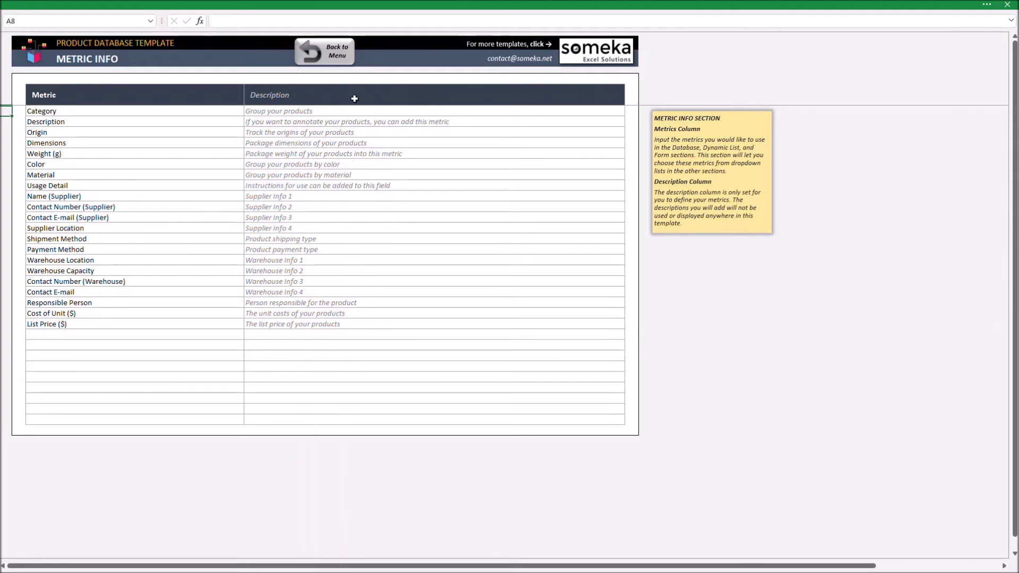
- Go back from the Metric Info sheet to the template's main menu
left_click(334, 56)
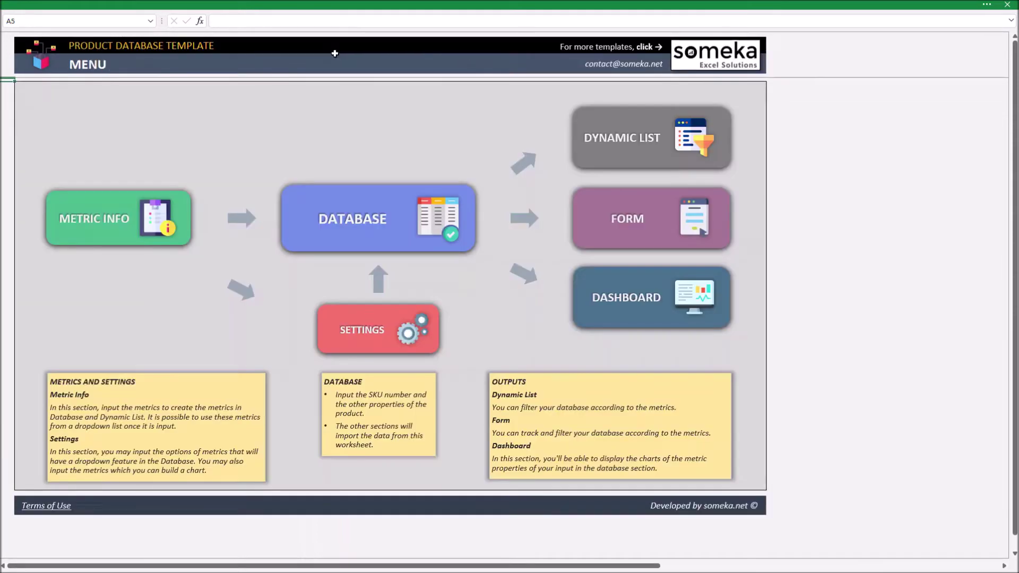
- Look at the Settings sheet, return to the menu, and open the Database sheet
left_click(355, 326)
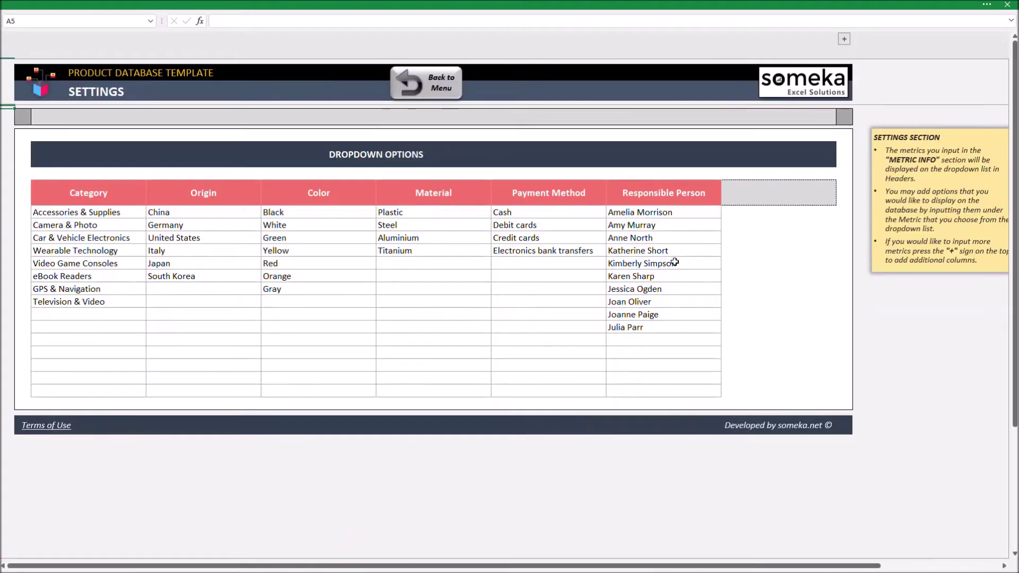
left_click(446, 99)
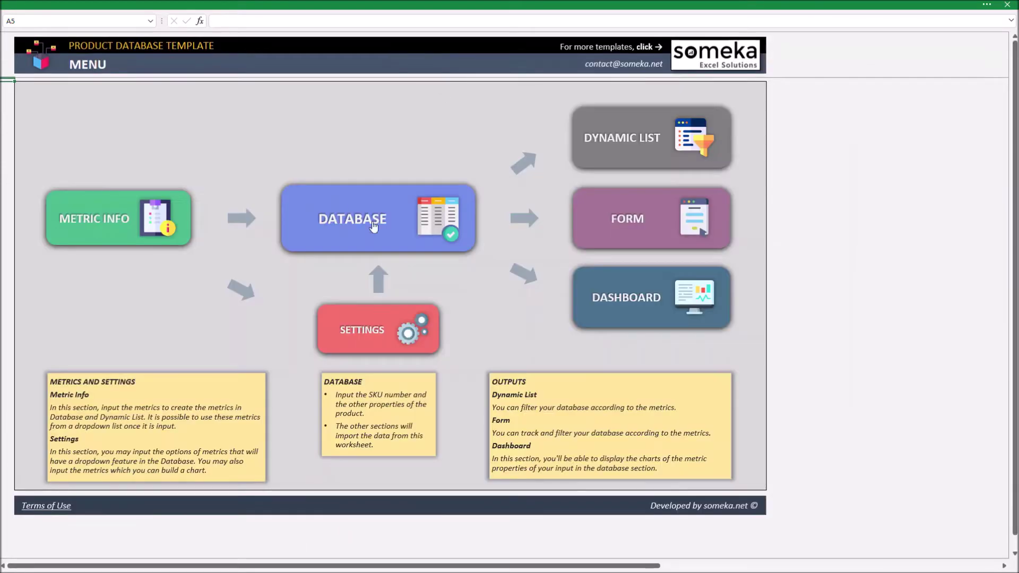
left_click(428, 206)
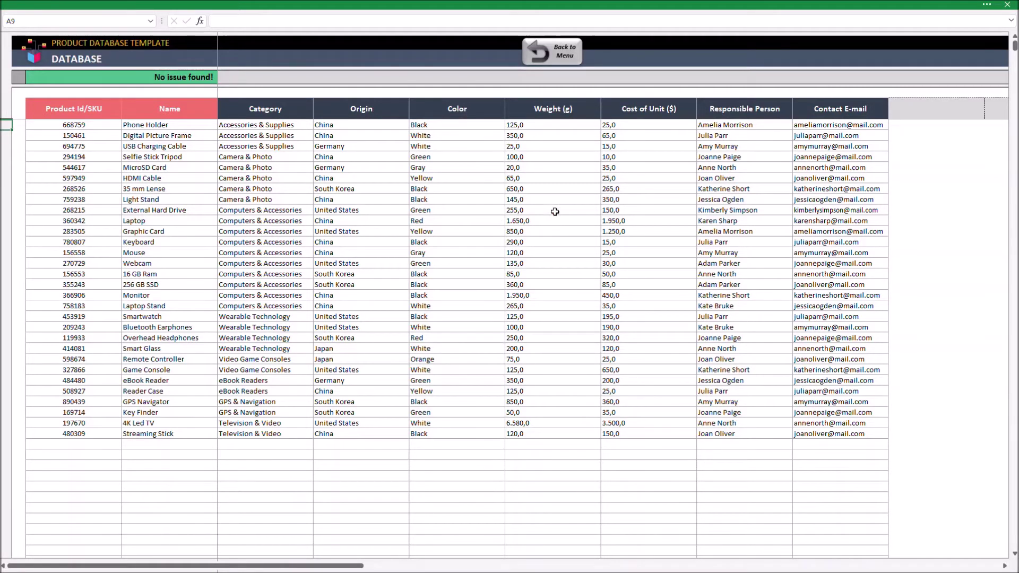
- Inspect the header, category, origin and responsible-person dropdowns without changing anything
left_click(976, 113)
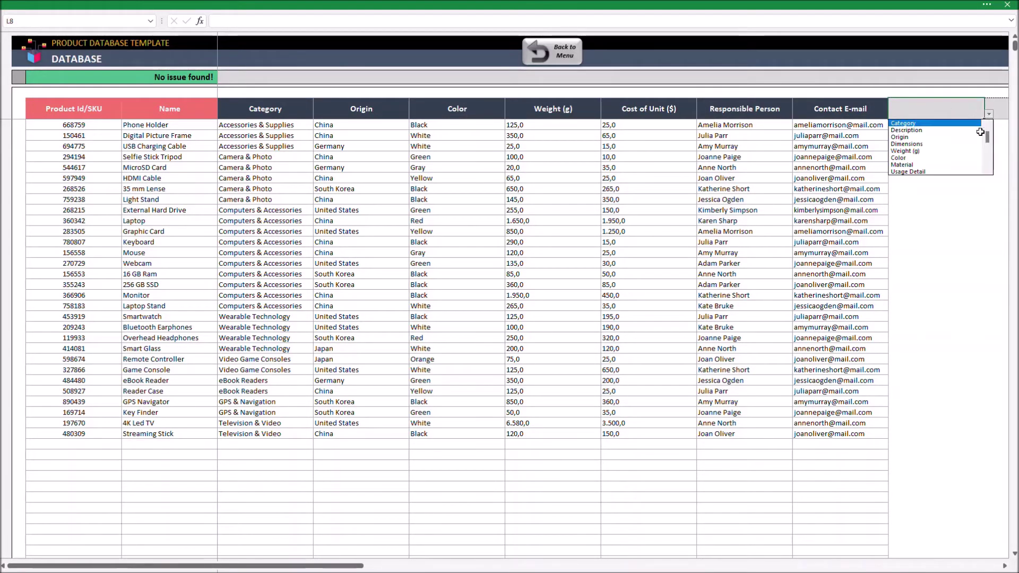
left_click(877, 109)
left_click(893, 114)
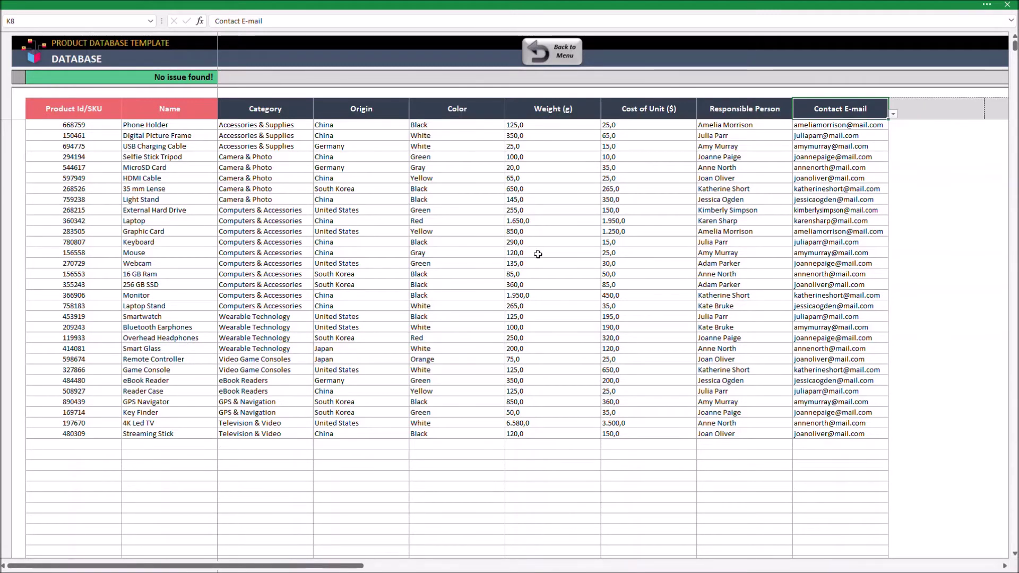
left_click(268, 157)
left_click(318, 157)
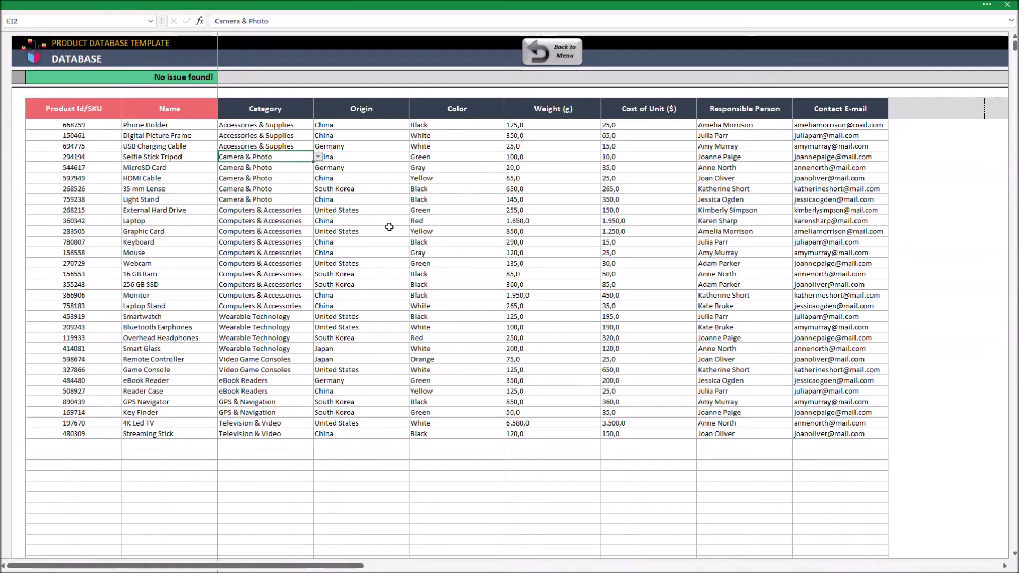
left_click(361, 232)
left_click(414, 231)
left_click(741, 157)
left_click(797, 157)
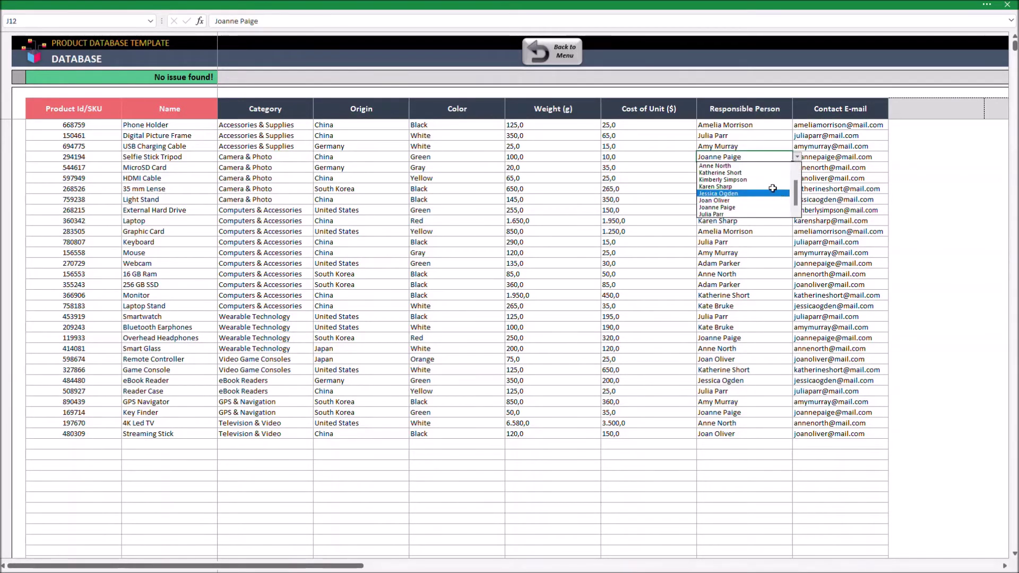
left_click(854, 286)
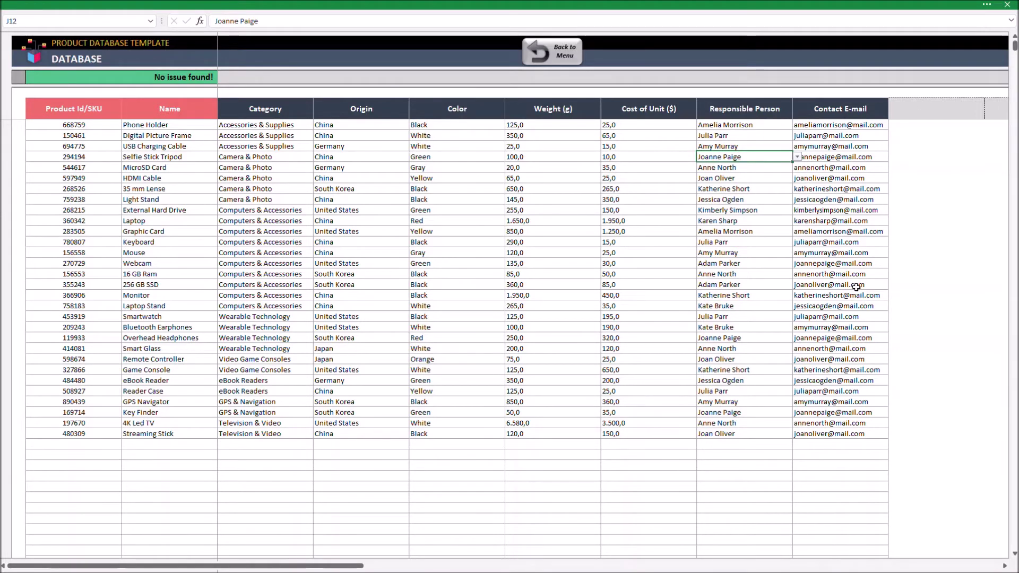
left_click(732, 255)
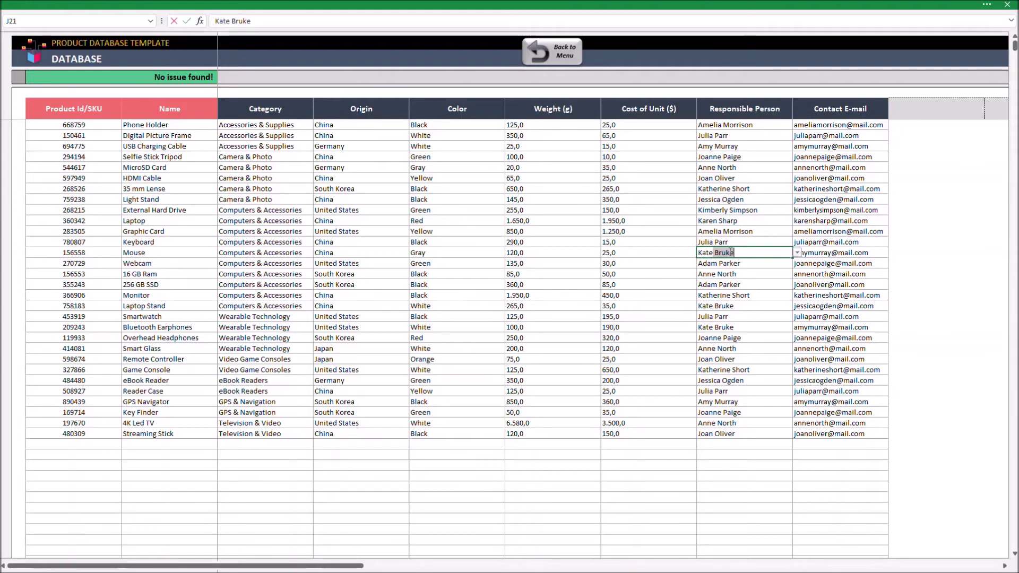
key("Return")
left_click(553, 51)
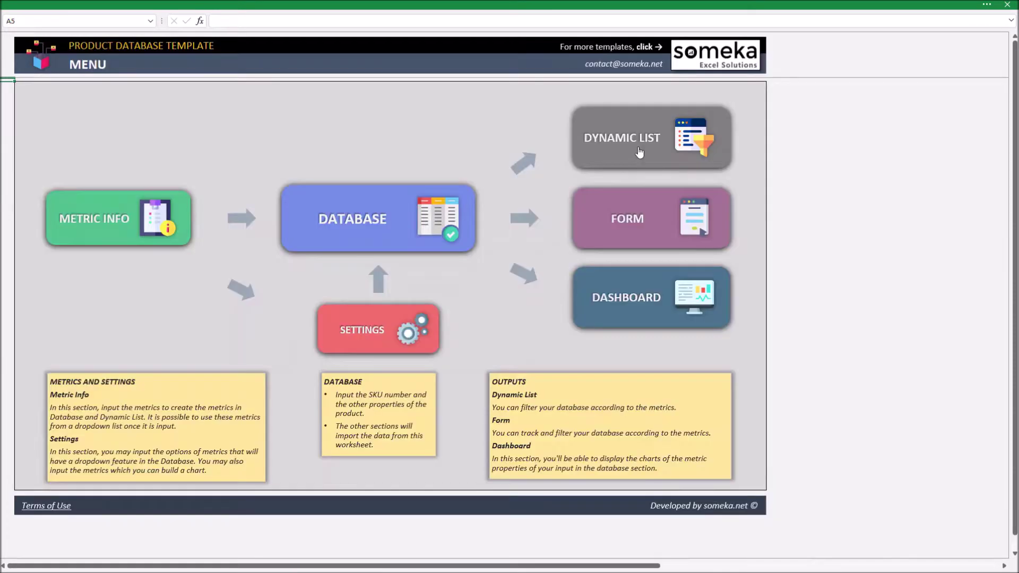
left_click(649, 146)
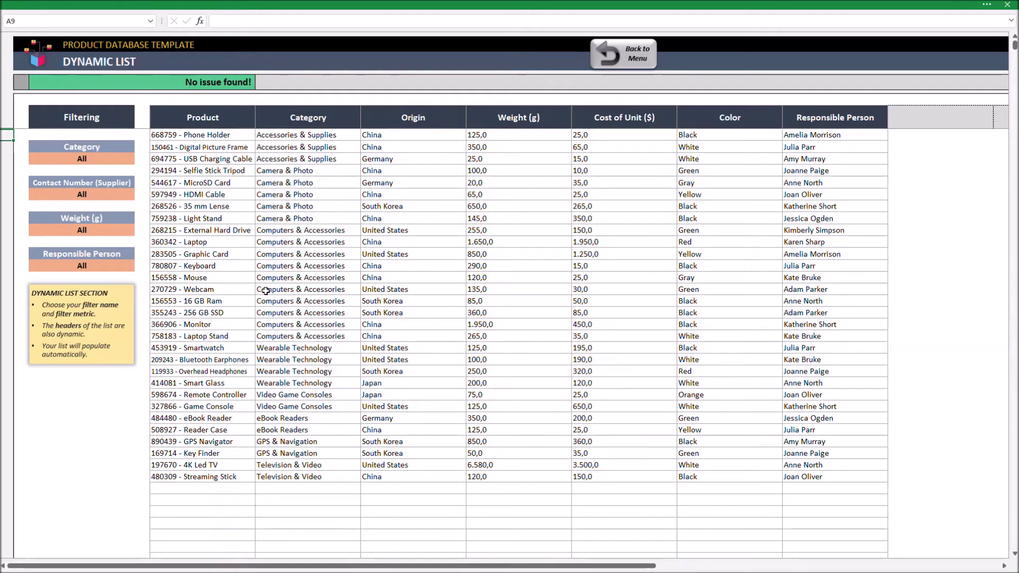
left_click(121, 146)
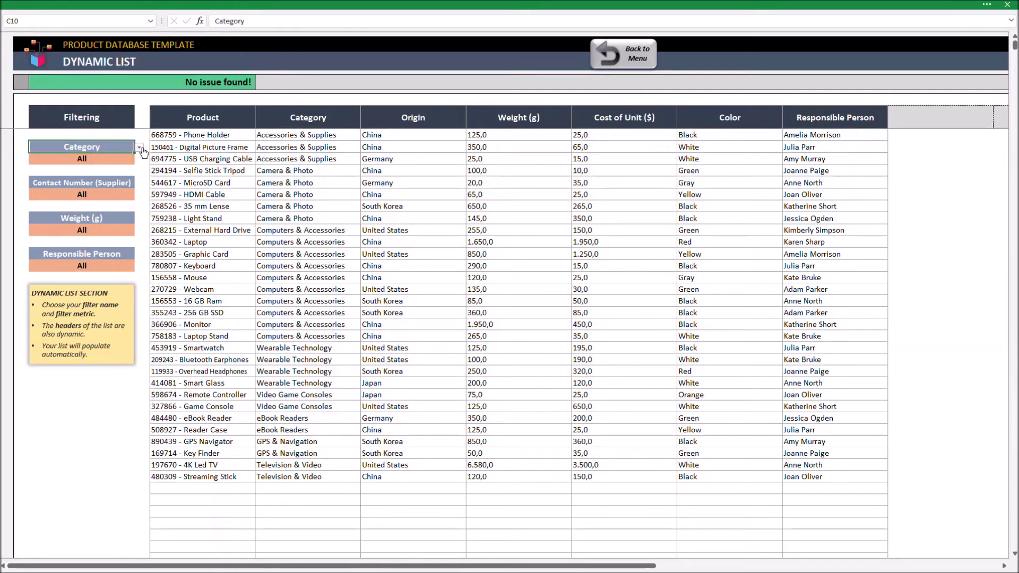
left_click(79, 158)
left_click(139, 160)
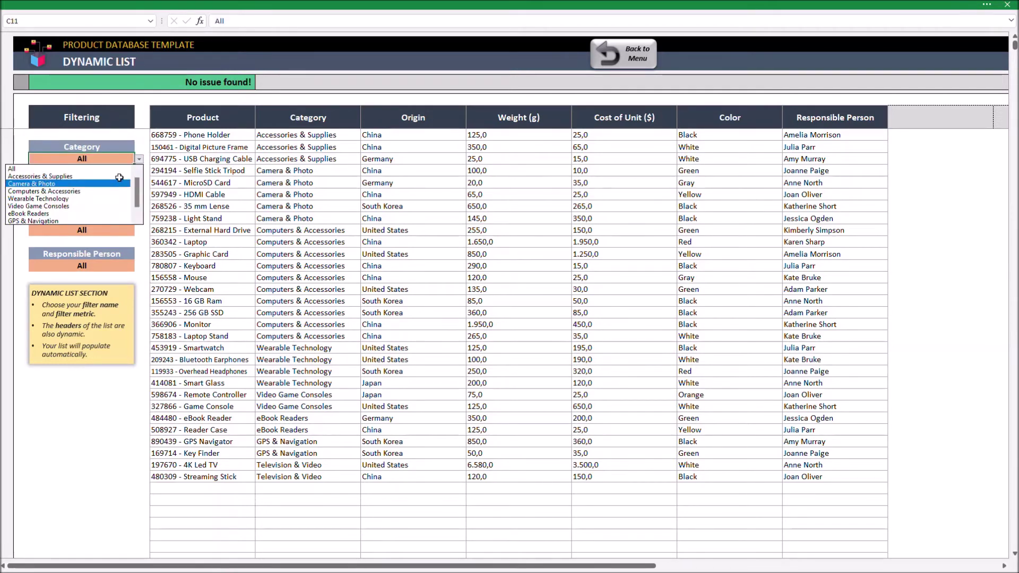
left_click(63, 173)
left_click(139, 159)
scroll(69, 184, "up", 2)
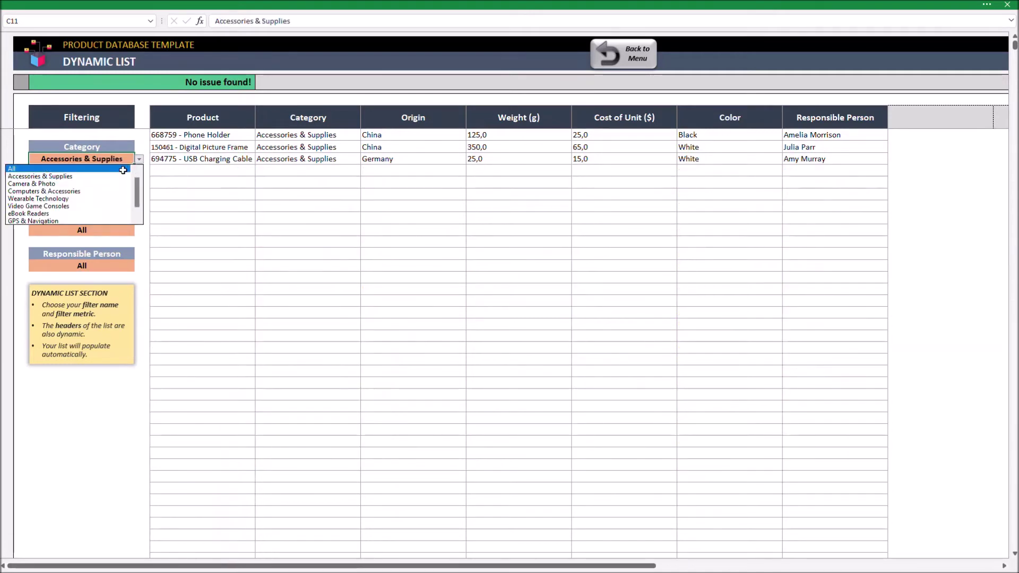
left_click(32, 169)
left_click(614, 64)
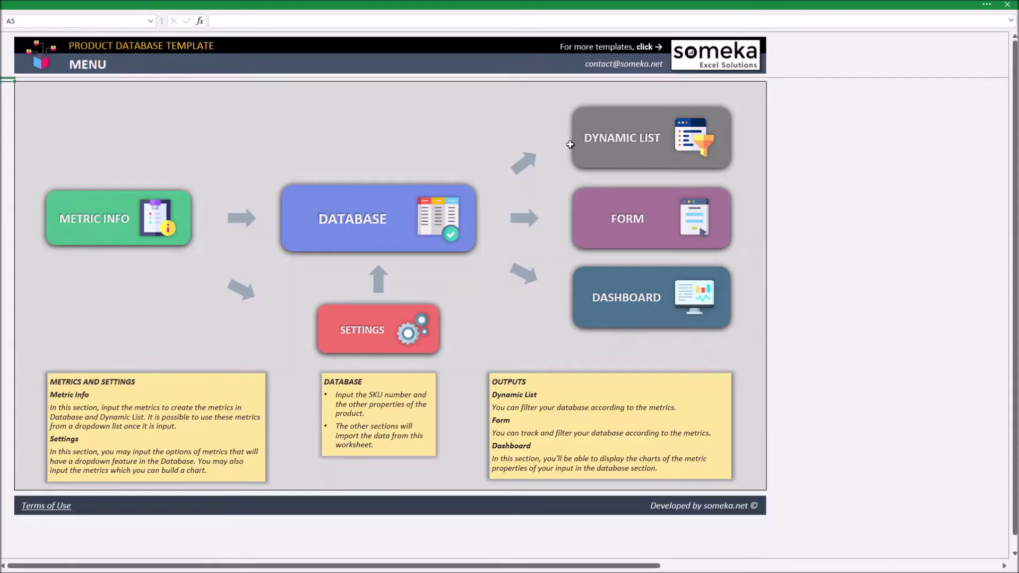
left_click(594, 226)
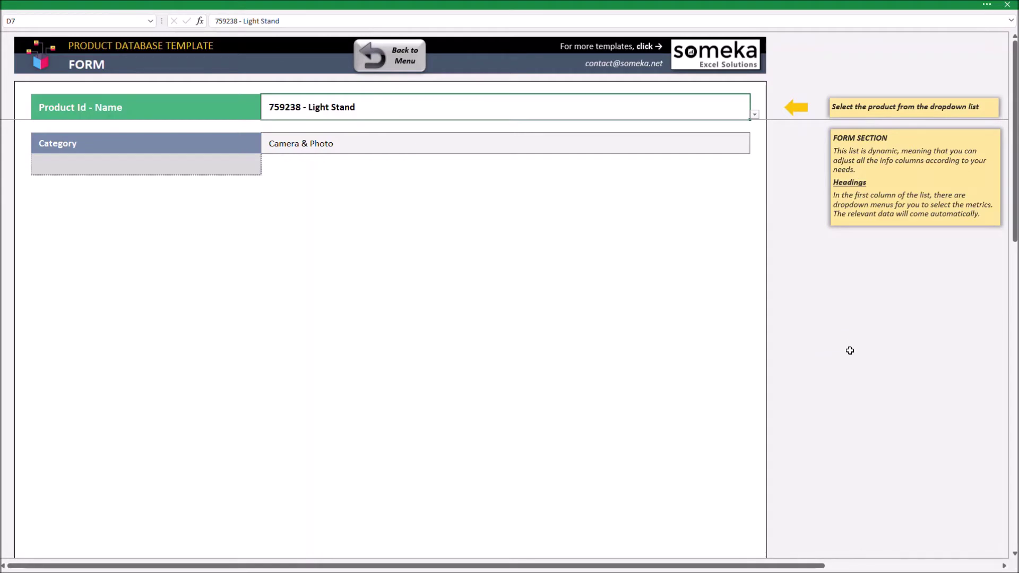
- Keep Light Stand selected and add Origin, Weight (g) and Color rows to the form
left_click(755, 114)
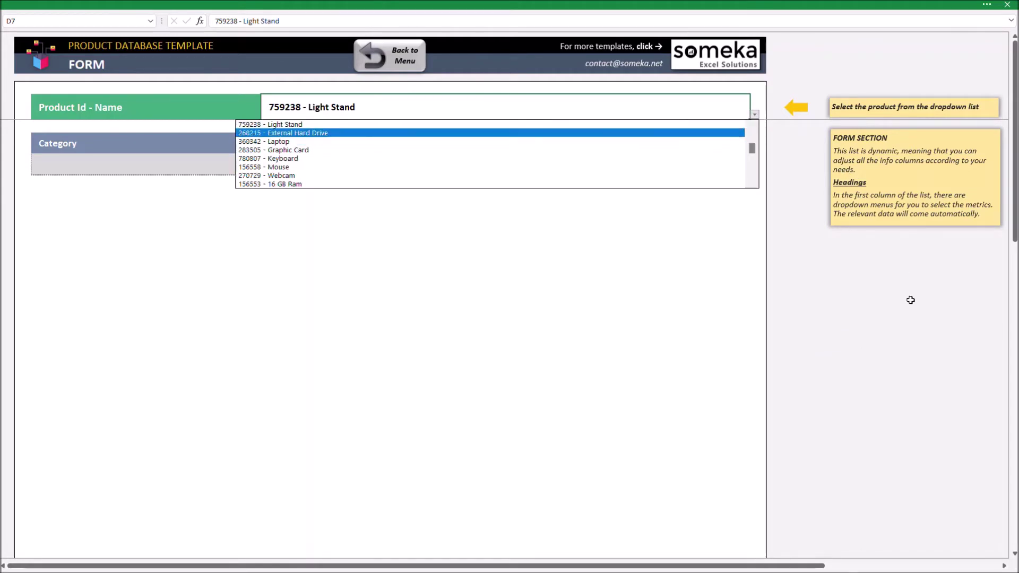
key("Escape")
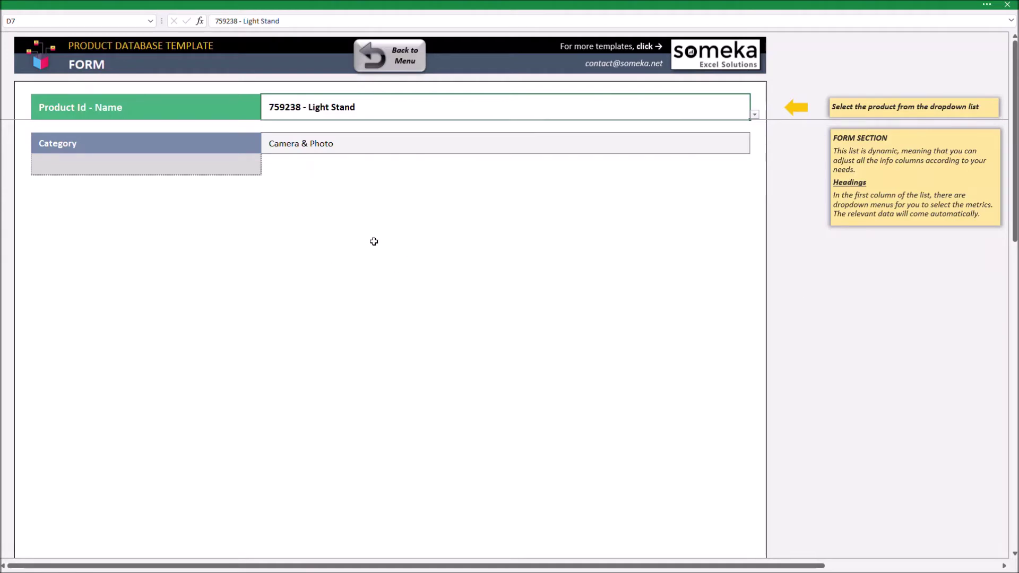
left_click(249, 171)
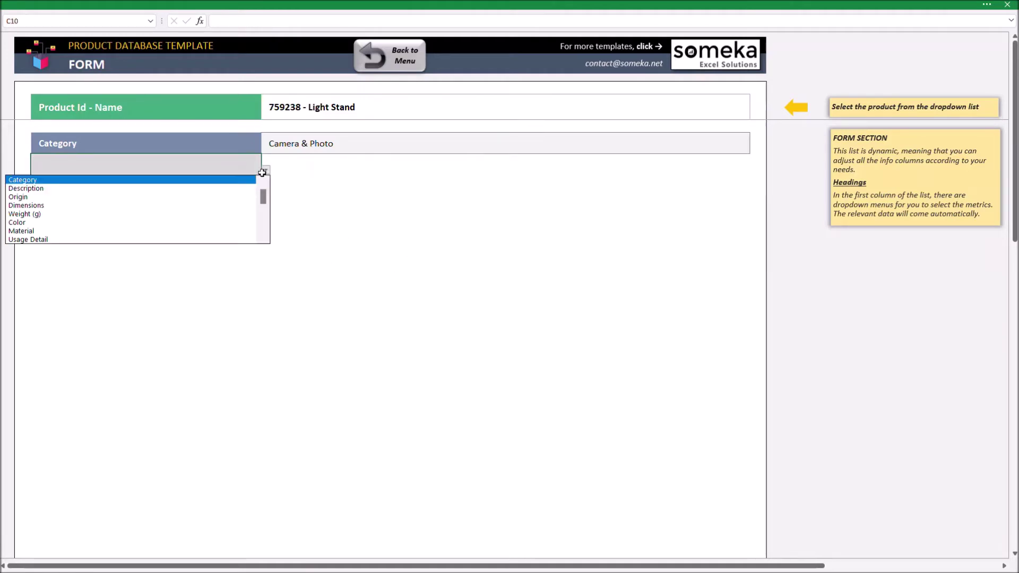
left_click(238, 196)
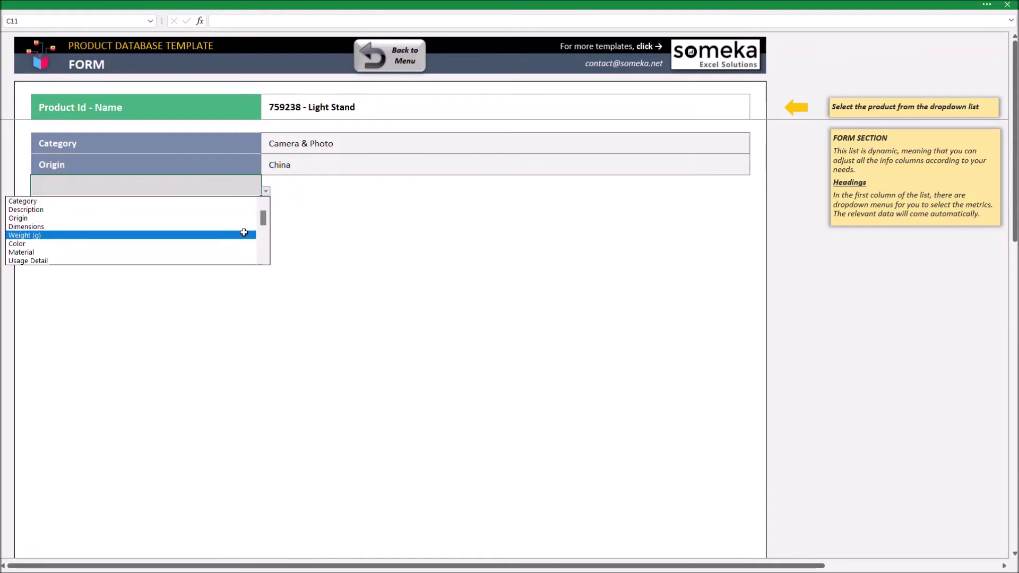
left_click(243, 231)
left_click(265, 213)
left_click(240, 262)
- Add Cost of Unit ($) and Responsible Person form rows, then return to the main menu
left_click(266, 233)
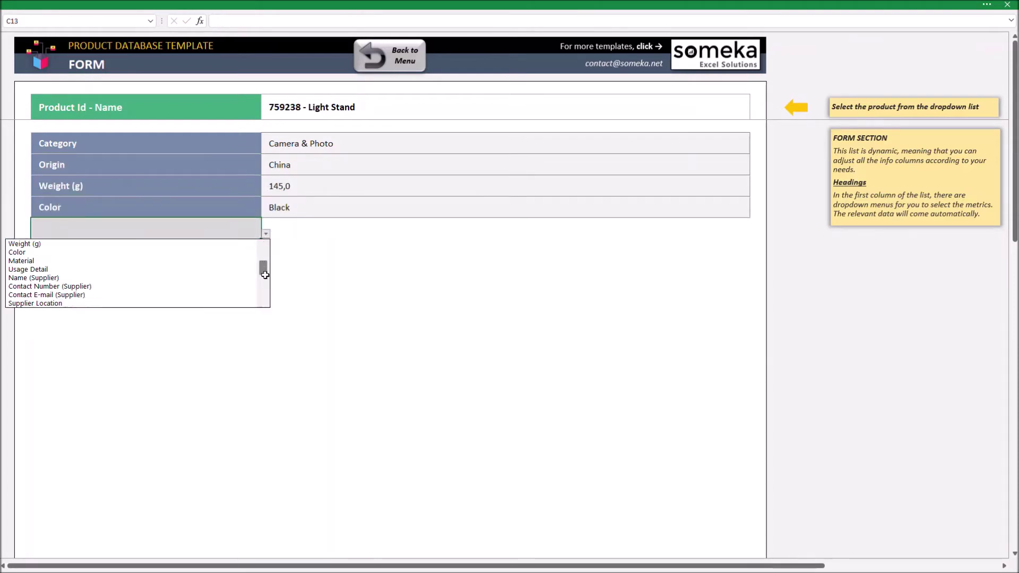
scroll(263, 276, "down", 2)
scroll(263, 289, "down", 1)
scroll(264, 288, "down", 1)
left_click(244, 300)
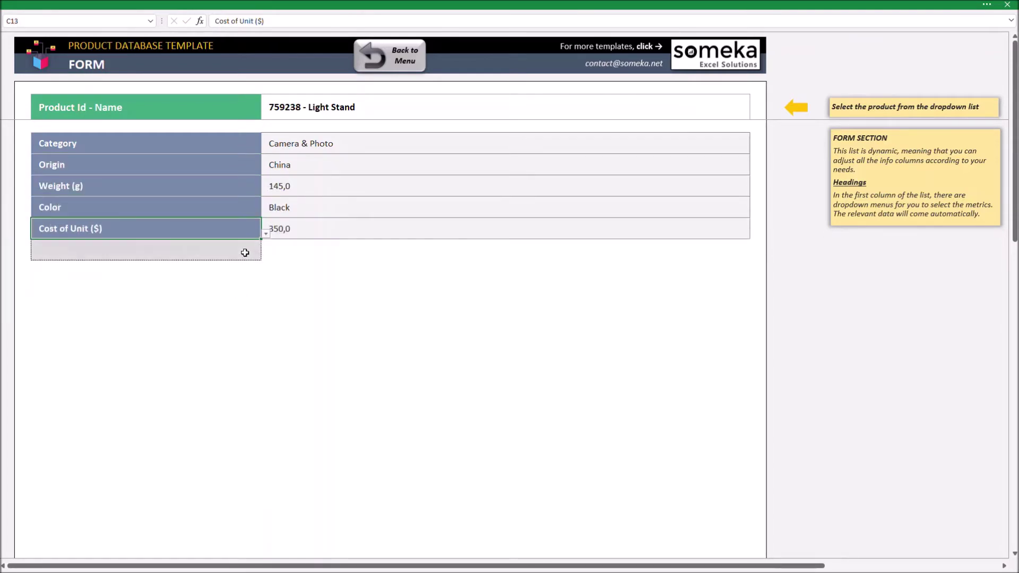
left_click(244, 250)
left_click_drag(264, 284, 263, 306)
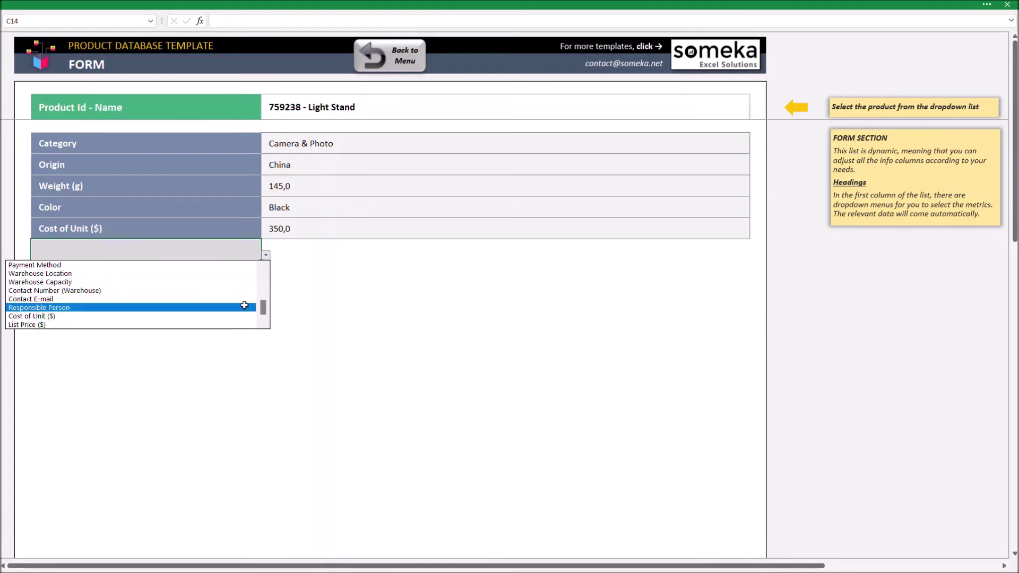
left_click(244, 307)
left_click(402, 63)
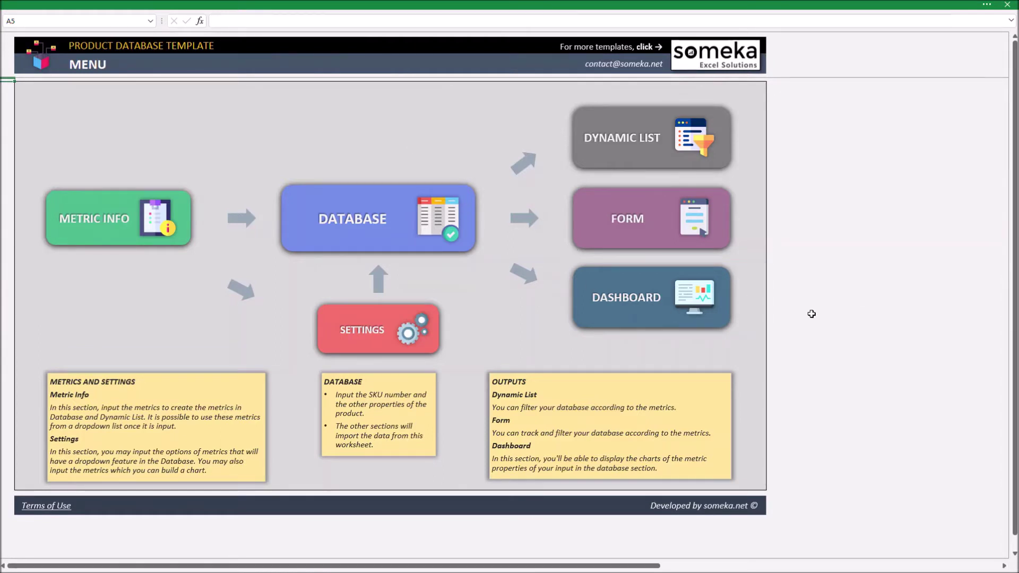
- Switch the dashboard's second chart to count products by Origin
left_click(658, 298)
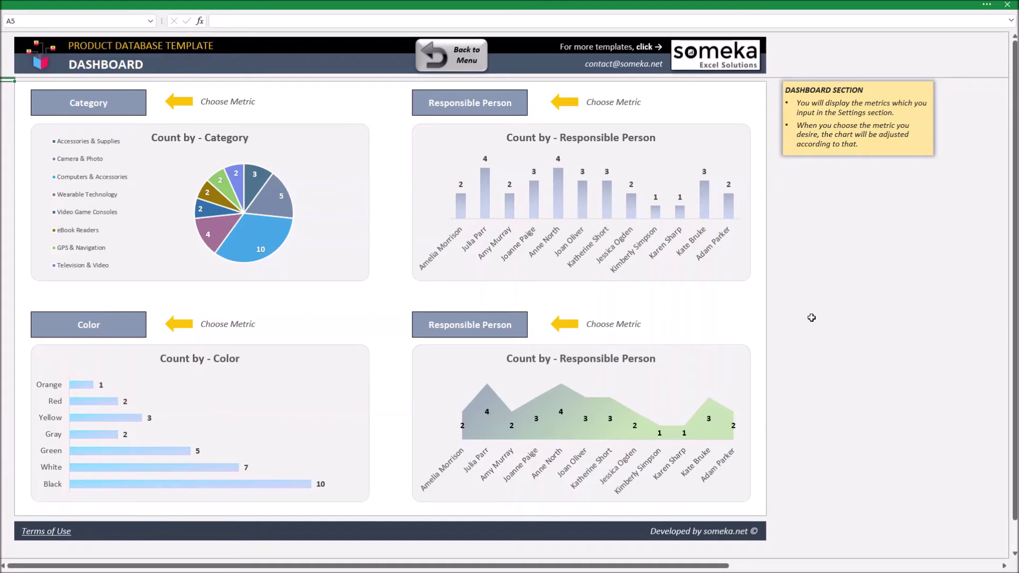
left_click(527, 110)
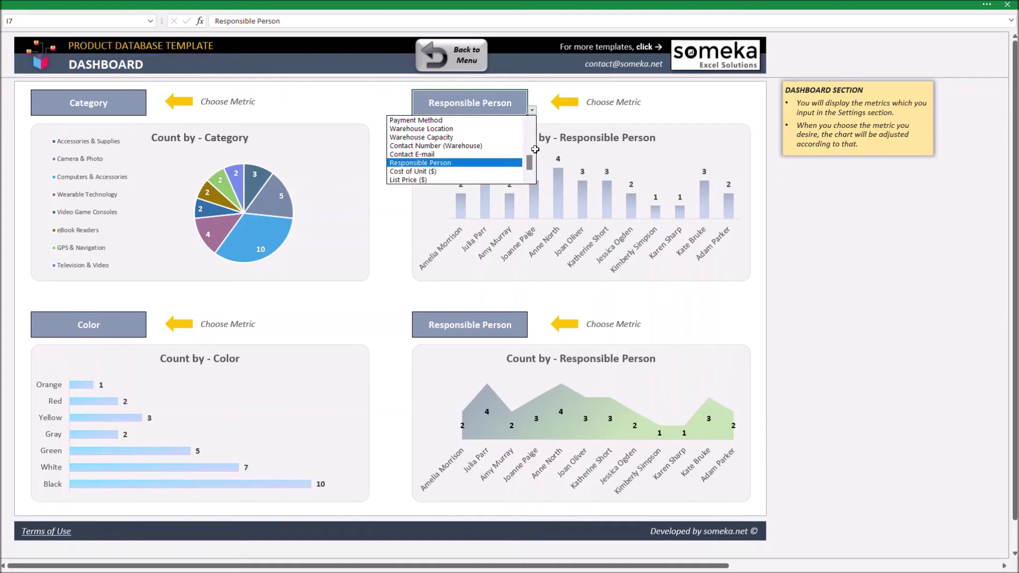
left_click_drag(529, 162, 530, 139)
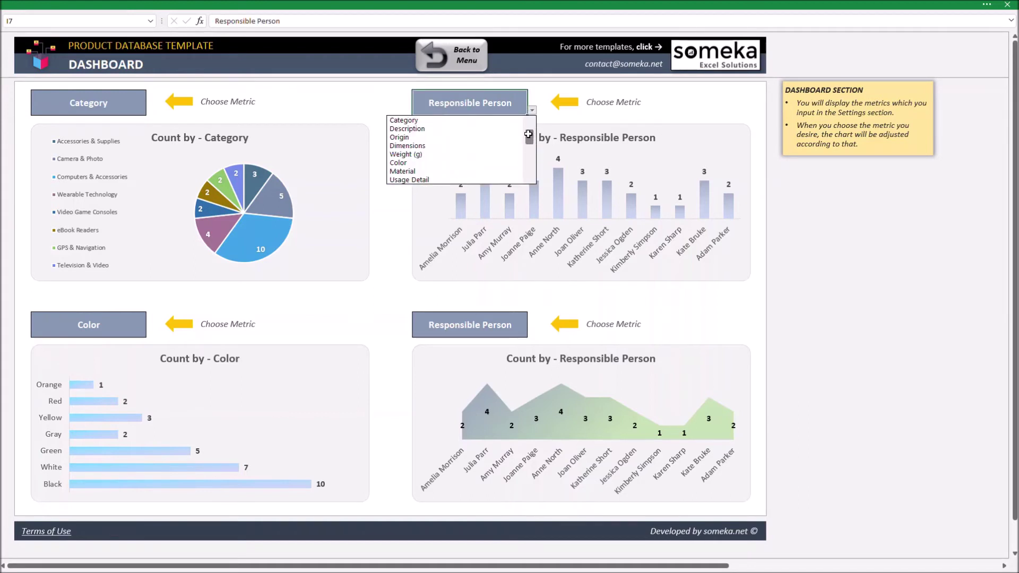
left_click(411, 137)
left_click(796, 248)
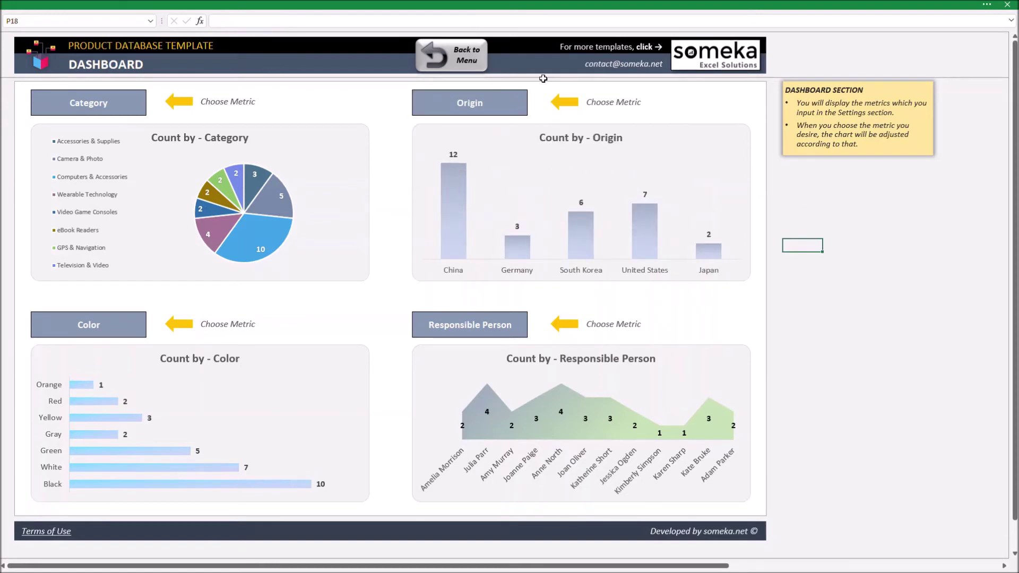
left_click(470, 64)
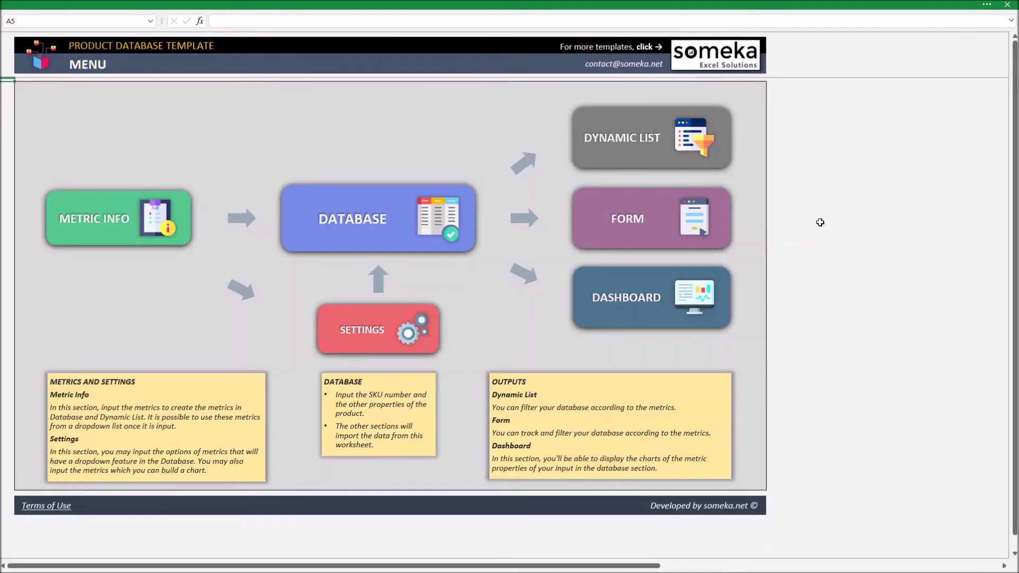
- Add a Status metric below List Price ($) on the Metric Info sheet
left_click(134, 221)
left_click(105, 333)
type("S")
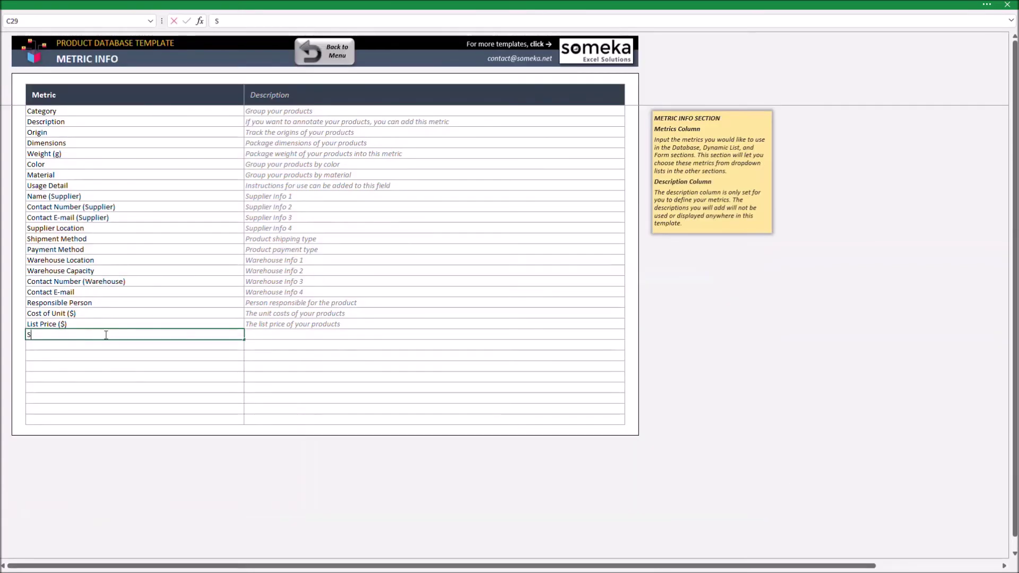
type("tatus")
key("Return")
left_click(324, 52)
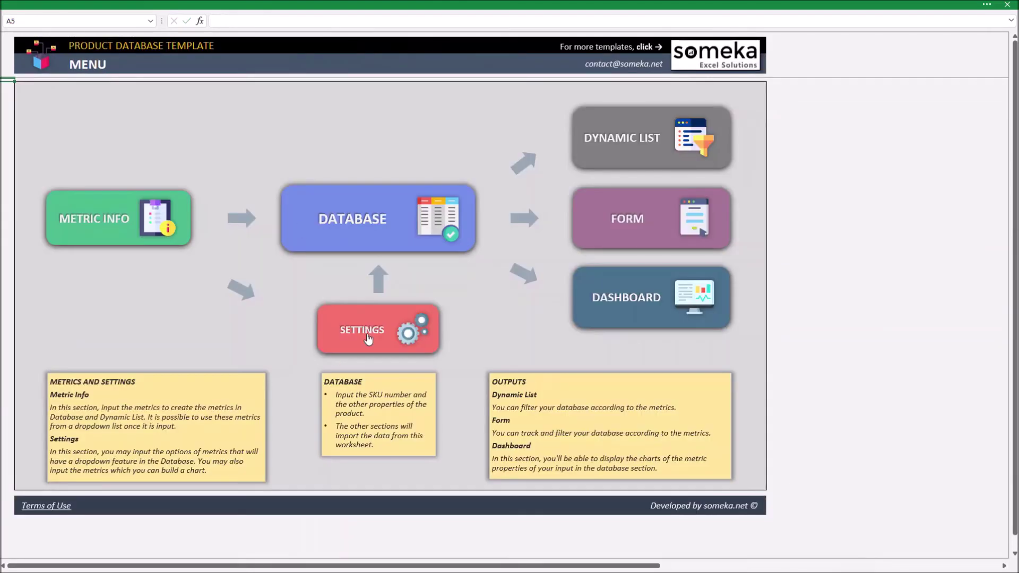
- Create a Status list on Settings with In stock and Out of stock options
left_click(369, 330)
left_click(842, 200)
left_click(743, 271)
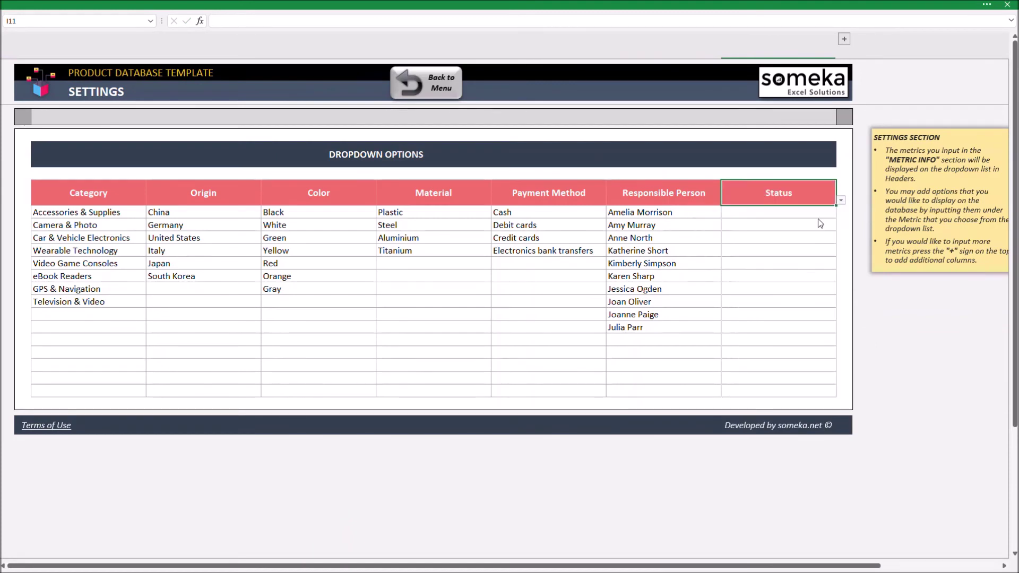
left_click(817, 215)
type("In stock")
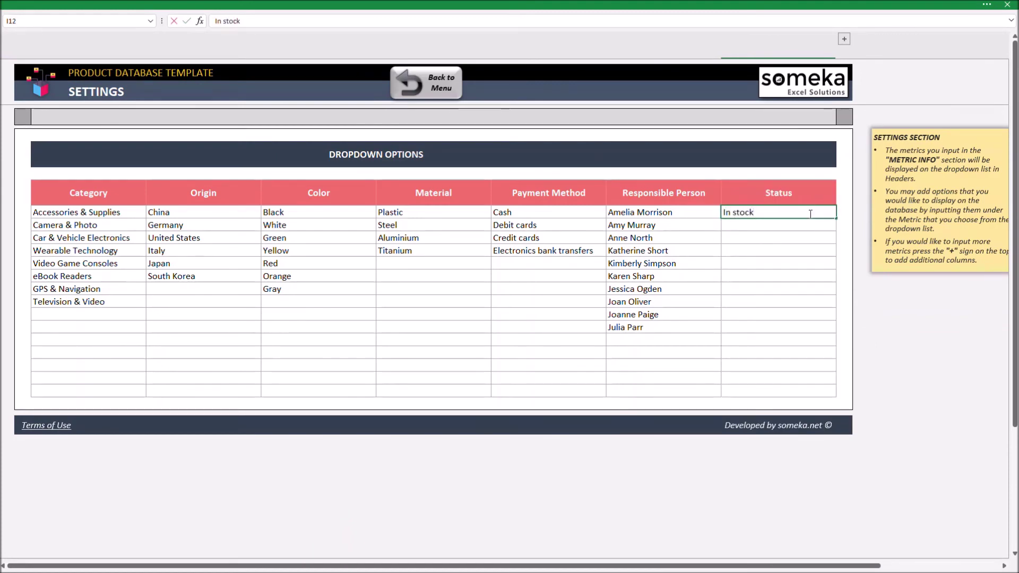
key("Return")
type("Out of stock")
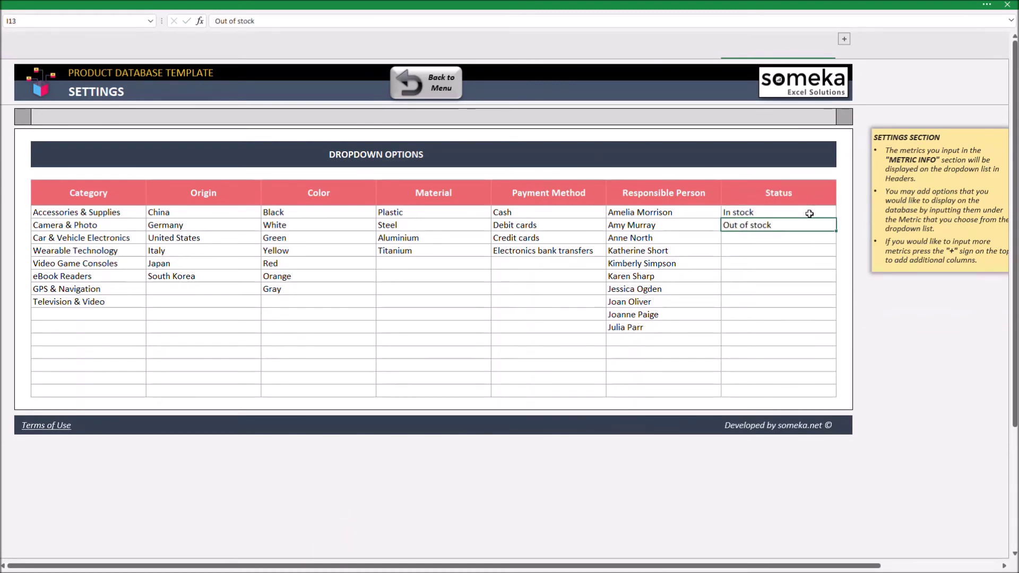
key("Return")
left_click(457, 91)
left_click(403, 218)
- Title the new Database column Status and mark the first product In stock
left_click(934, 109)
left_click(989, 113)
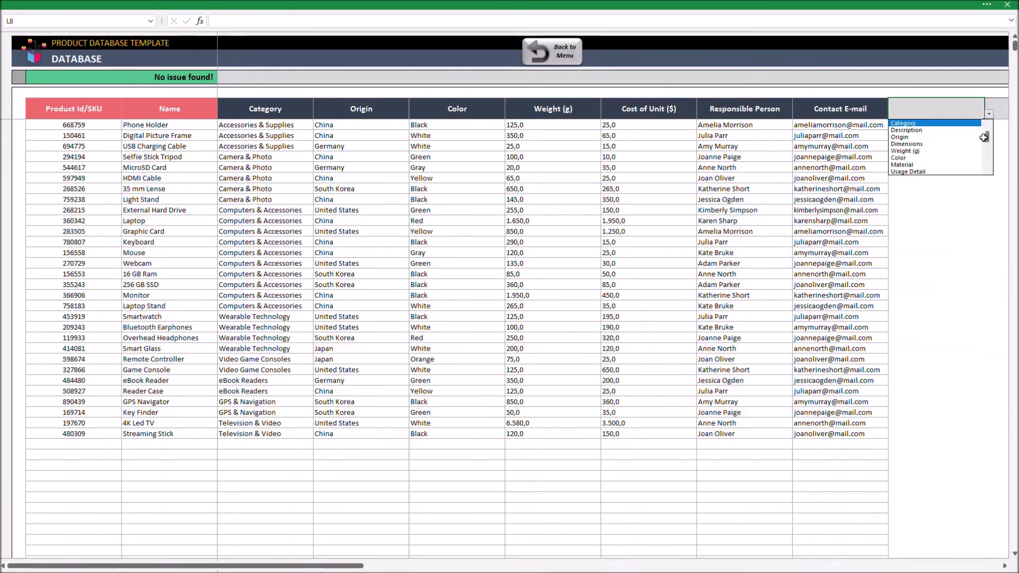
scroll(984, 137, "down", 3)
left_click(913, 171)
left_click(989, 125)
left_click(908, 137)
key("Return")
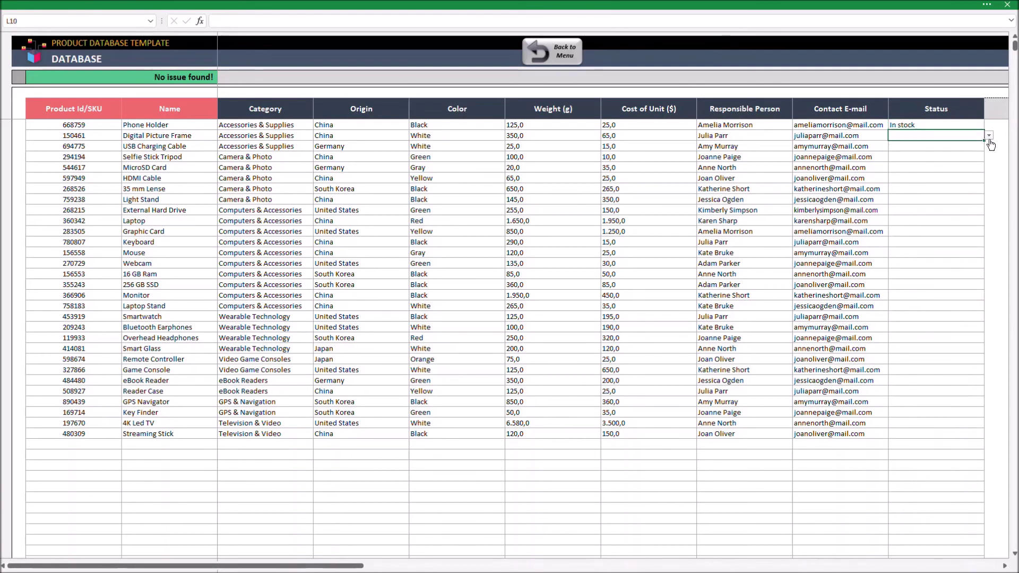
- Fill the remaining products' Status with In stock or Out of stock values via copy-paste
left_click(990, 135)
left_click(908, 158)
type("In stock In stock In stock In stock In stock In stock In stock")
left_click(913, 221)
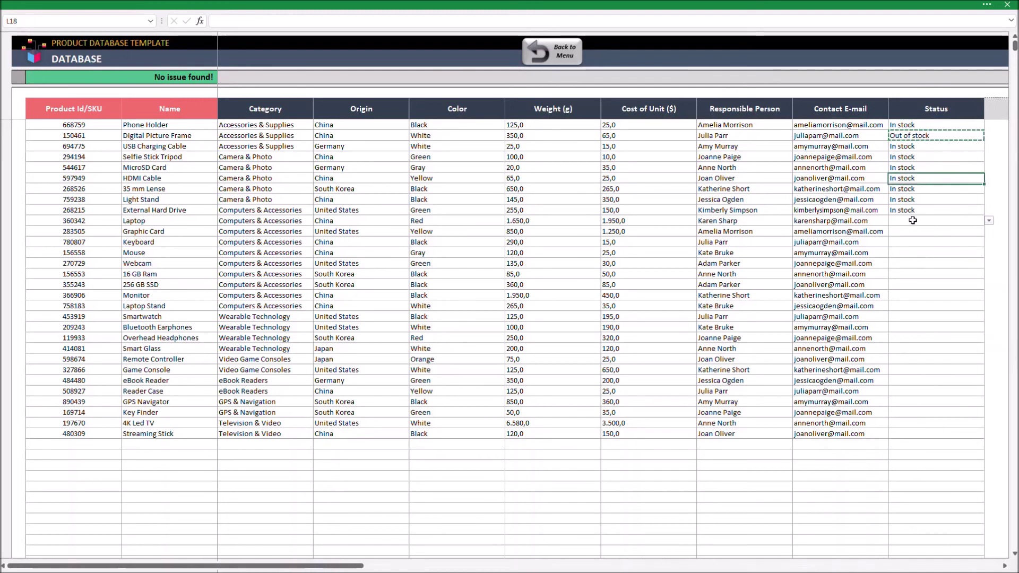
type("Out of stock Out of stock Out of stock Out of stock Out of stock Out of stock Out of stock Out of stock")
left_click(907, 156)
left_click_drag(913, 221, 913, 391)
key("ctrl+c")
key("ctrl+v")
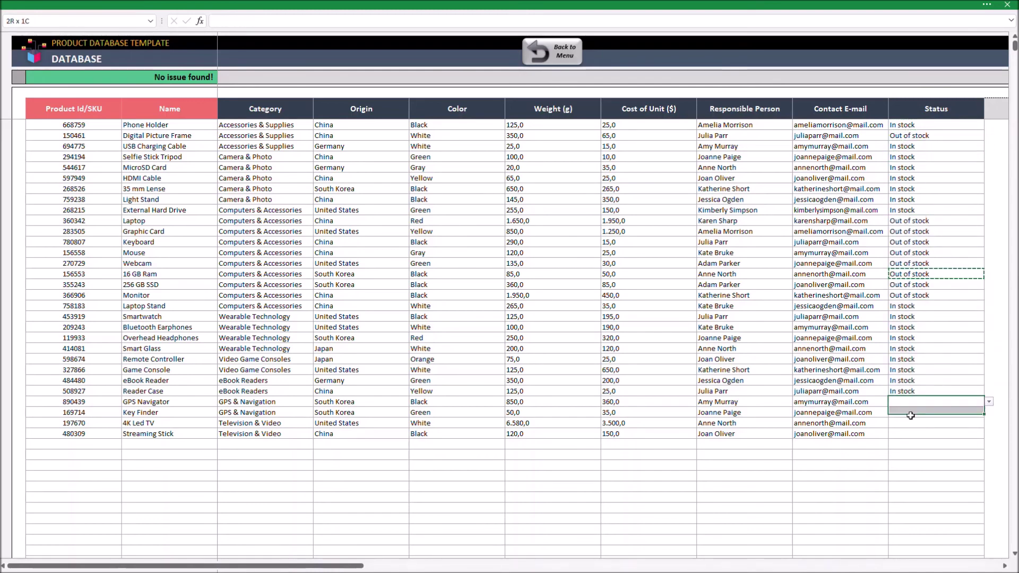
left_click_drag(911, 416, 911, 435)
key("ctrl+v")
key("Escape")
left_click(548, 59)
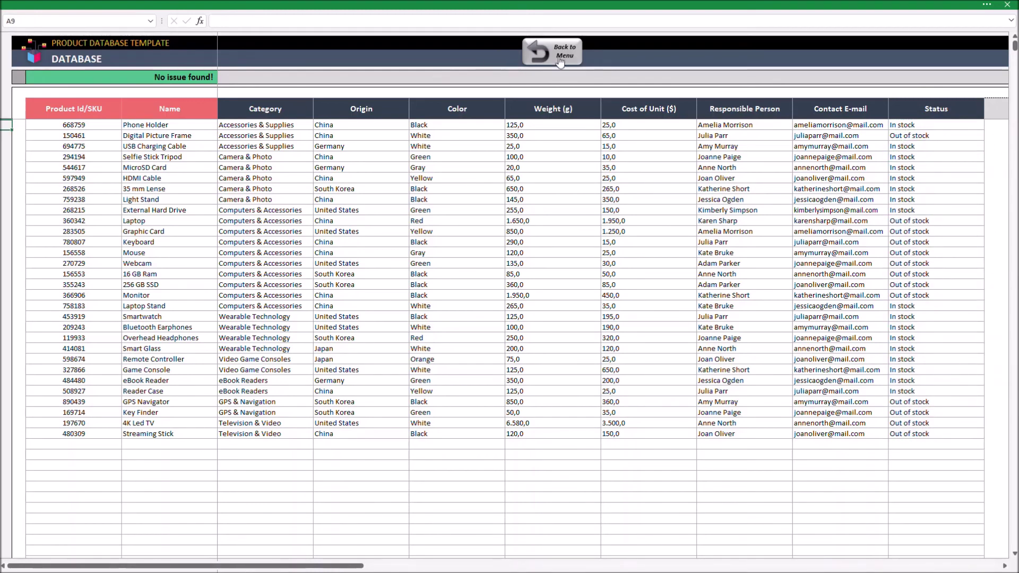
- Add a Status column to the Dynamic List
left_click(631, 131)
left_click(940, 117)
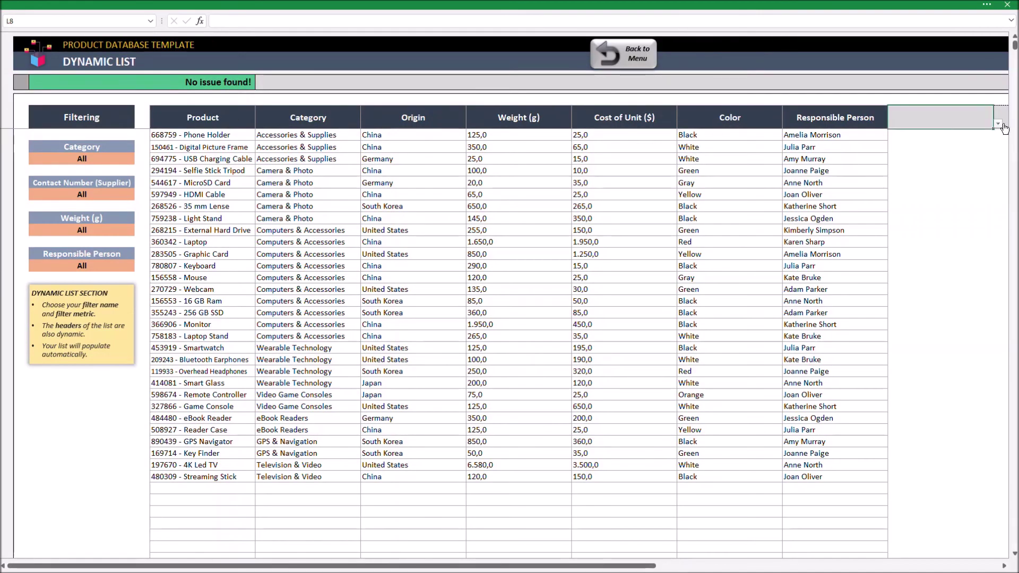
left_click(998, 124)
scroll(978, 184, "down", 2)
left_click(978, 183)
- Set the Dynamic List's first filter to Status, showing only In stock products
left_click(127, 147)
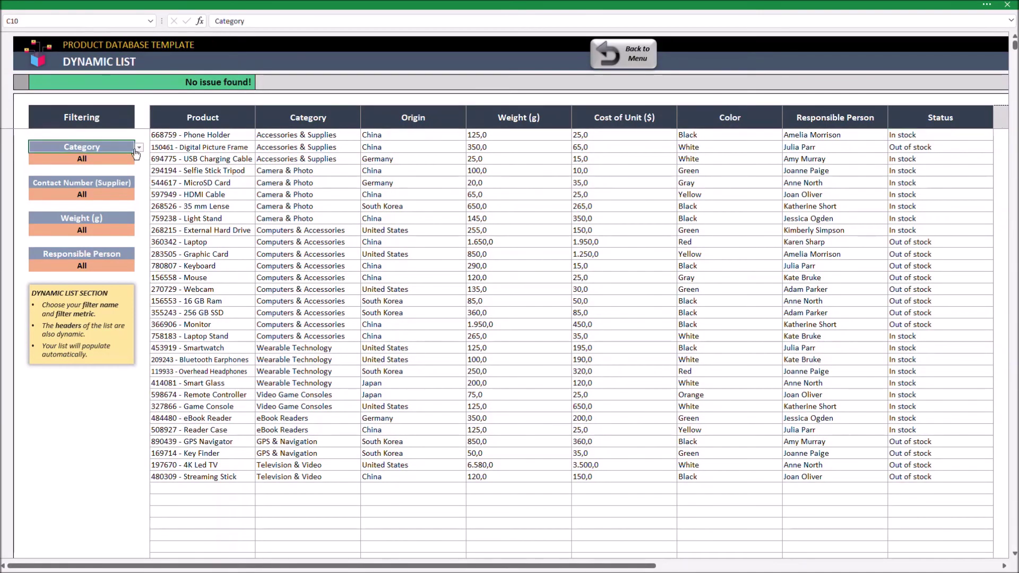
scroll(125, 209, "down", 2)
left_click(124, 210)
left_click(82, 158)
left_click(139, 159)
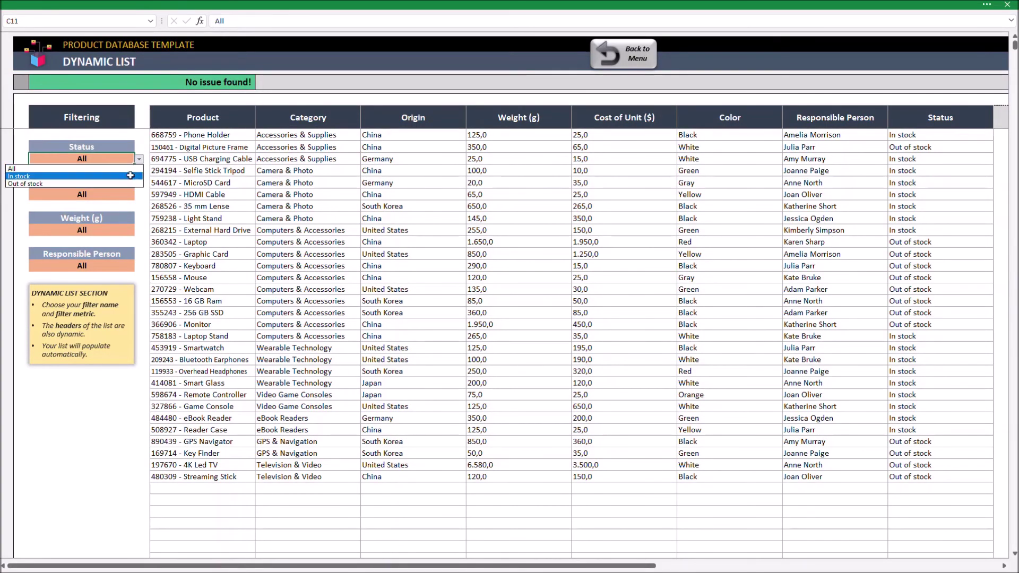
left_click(134, 177)
left_click(630, 52)
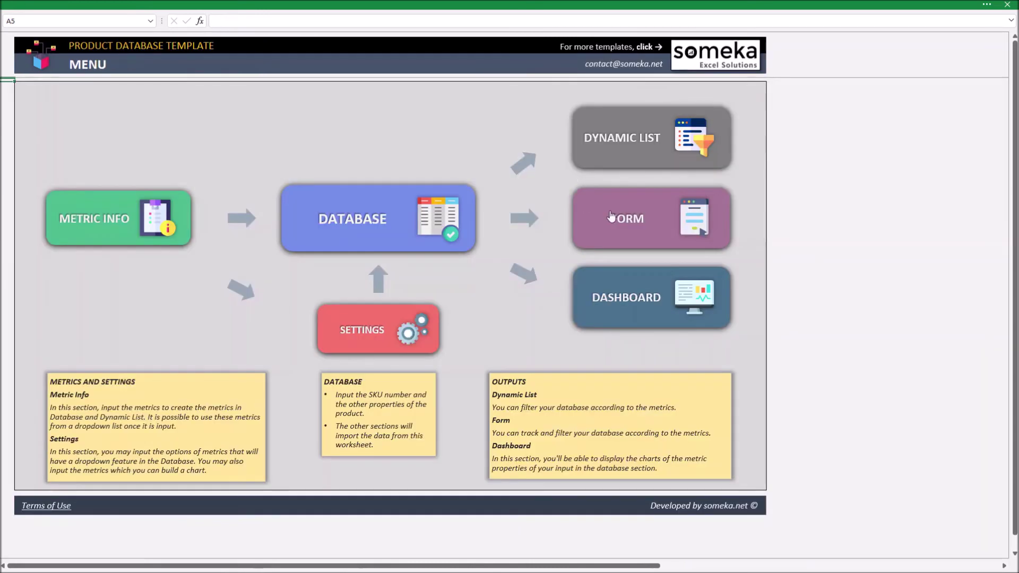
- Add a Status row to the product form
left_click(610, 213)
left_click(251, 275)
left_click(266, 276)
left_click_drag(264, 299, 263, 332)
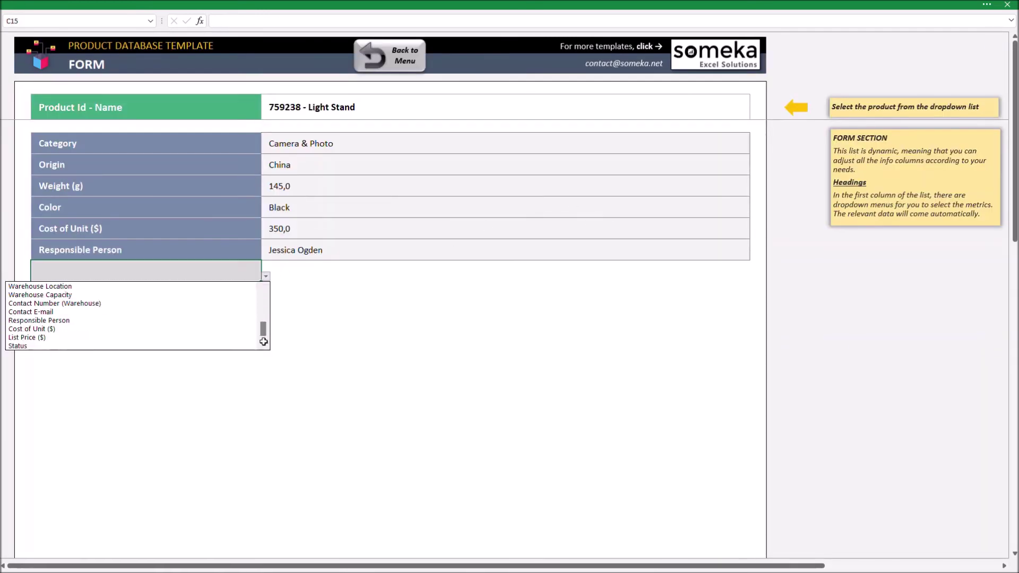
left_click(101, 344)
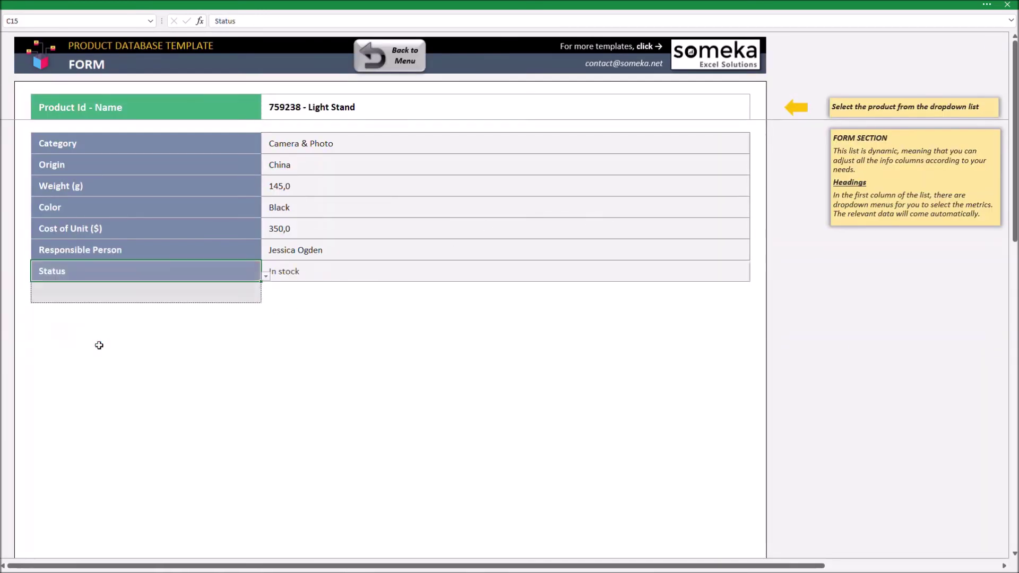
left_click(382, 68)
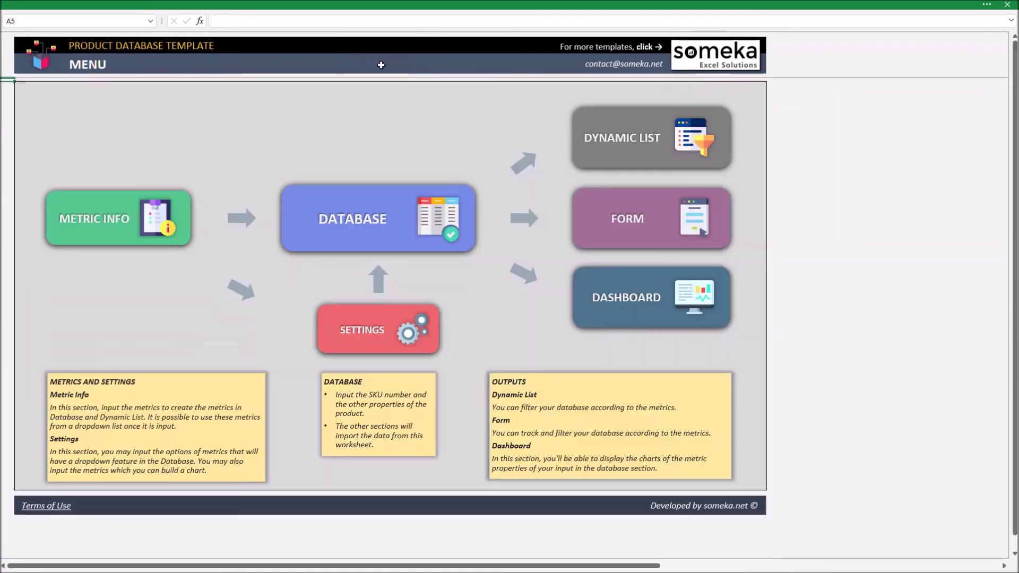
left_click(634, 302)
- Change the second dashboard chart's metric from Origin to Status, then return to the menu
left_click(531, 110)
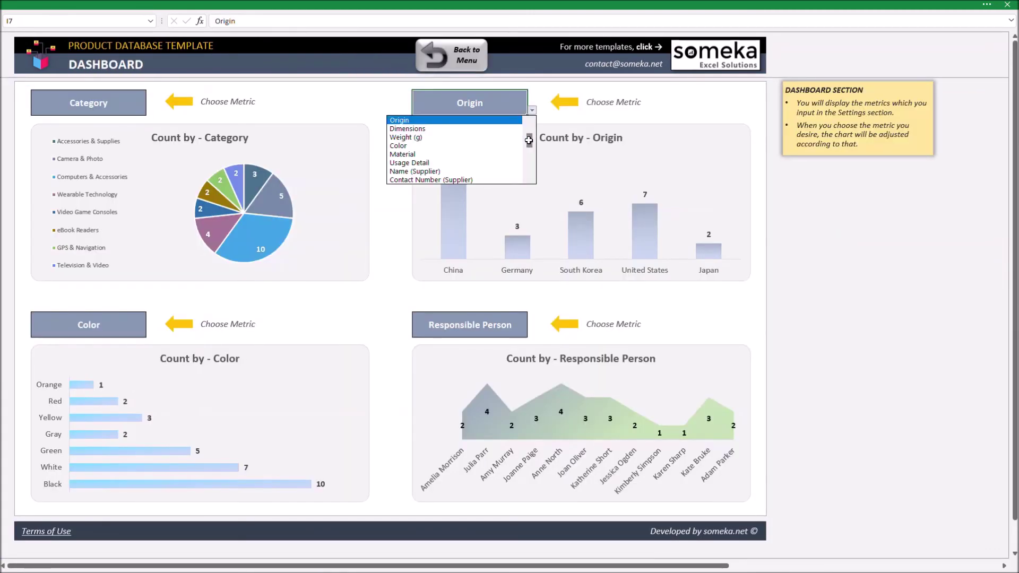
left_click_drag(530, 126, 529, 175)
left_click(522, 182)
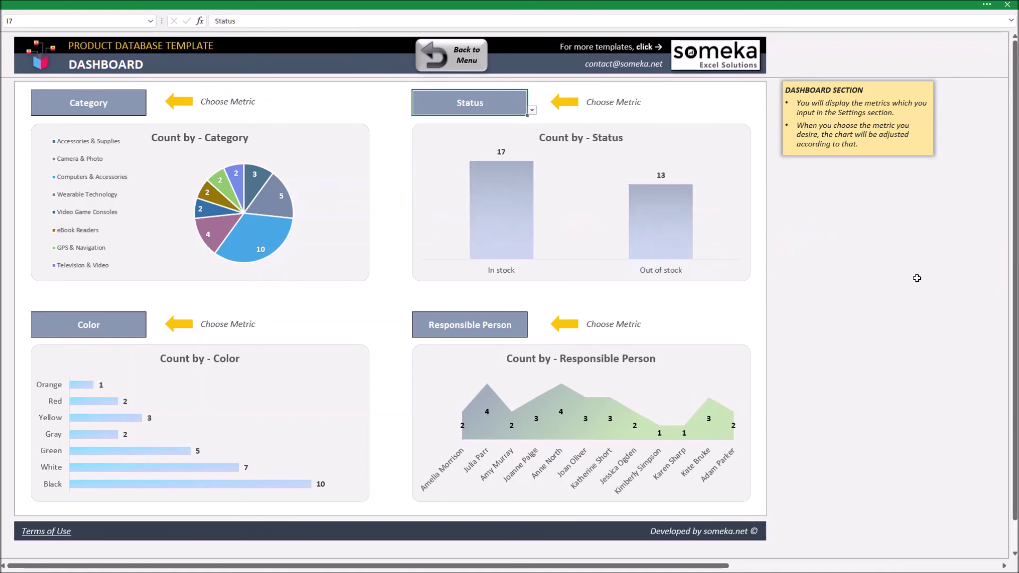
left_click(443, 53)
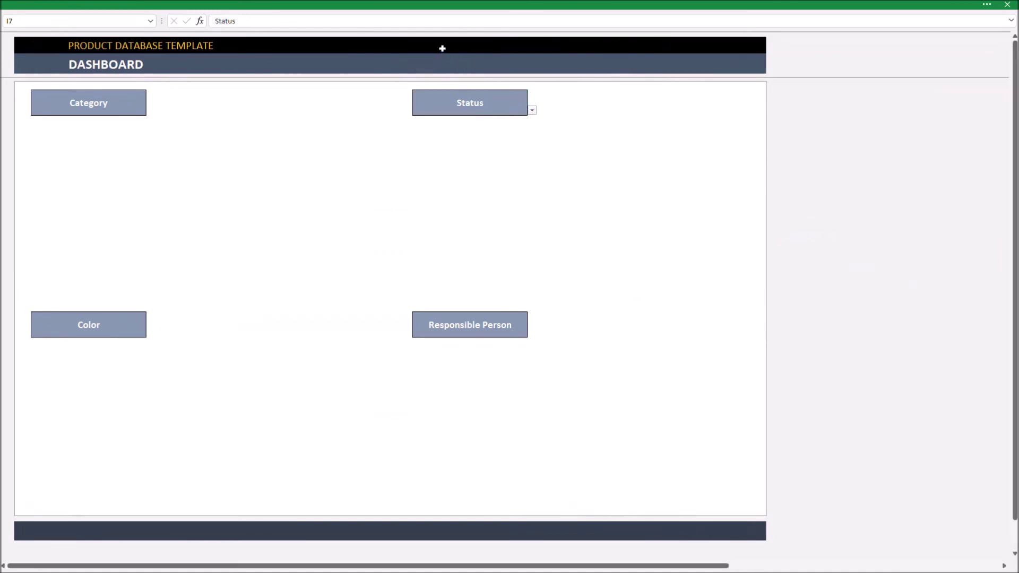